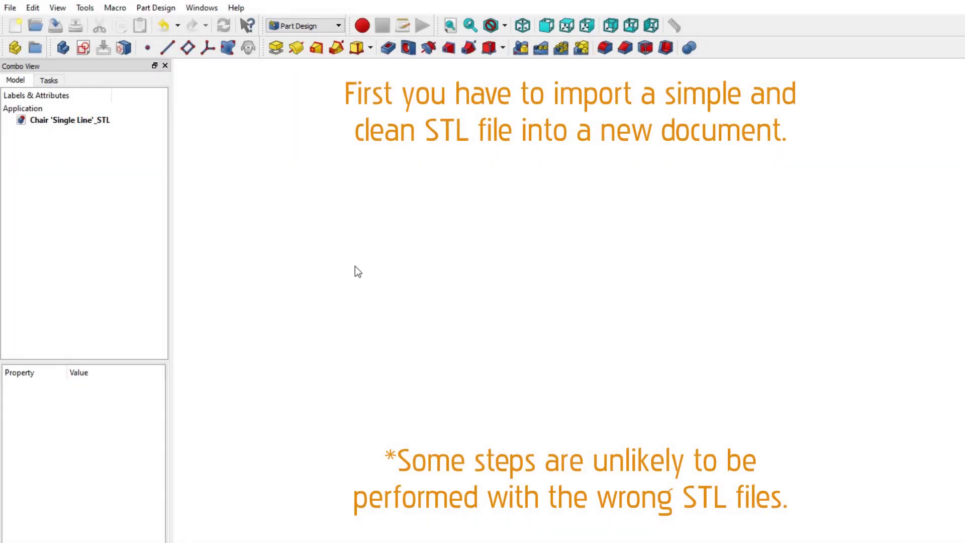
Step: Import the Chair 'Single Line' STL file through File > Import
left_click(11, 8)
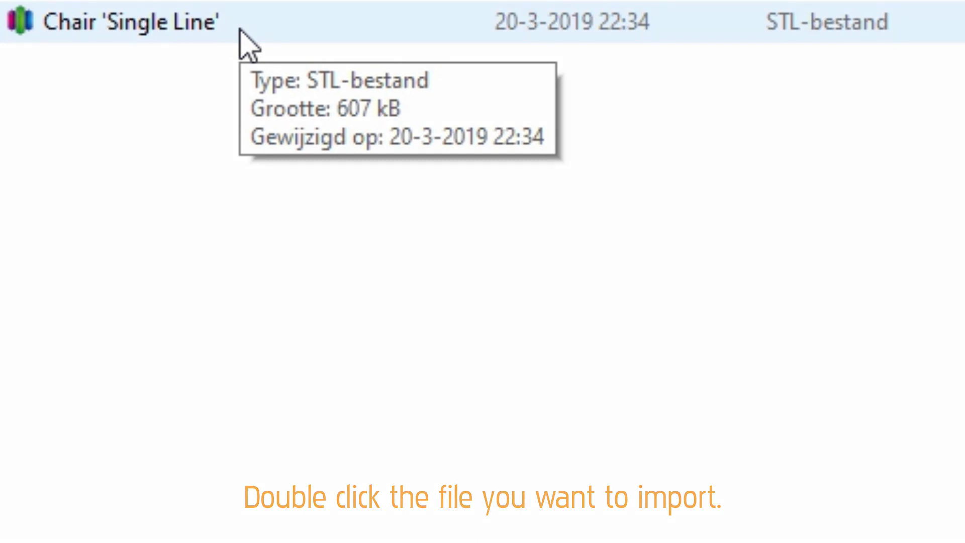
double_click(242, 36)
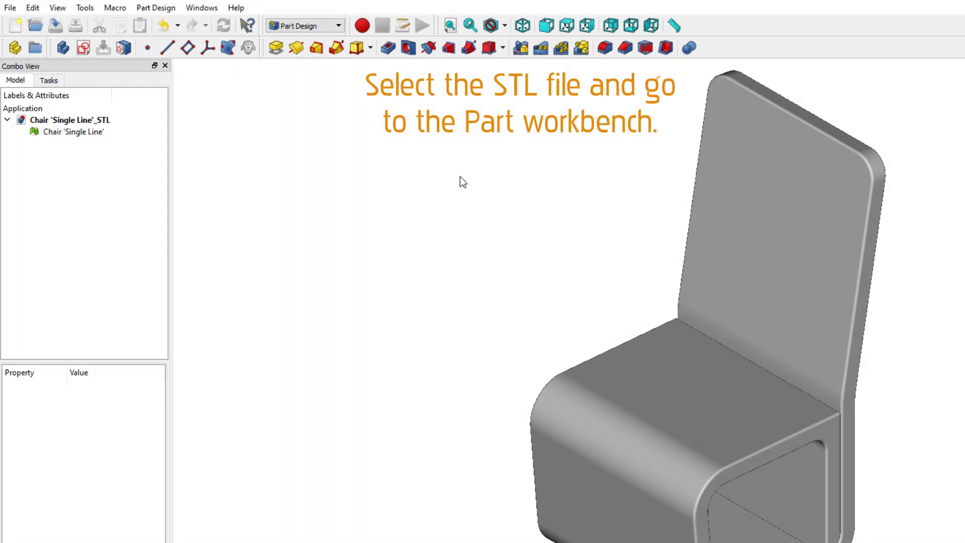
Step: Select the imported chair mesh and switch to the Part workbench
left_click(81, 134)
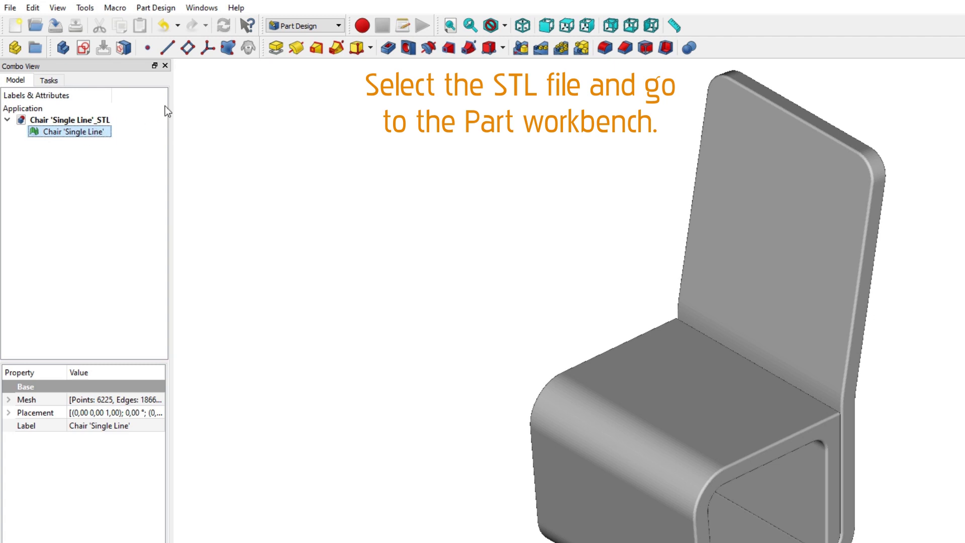
left_click(279, 26)
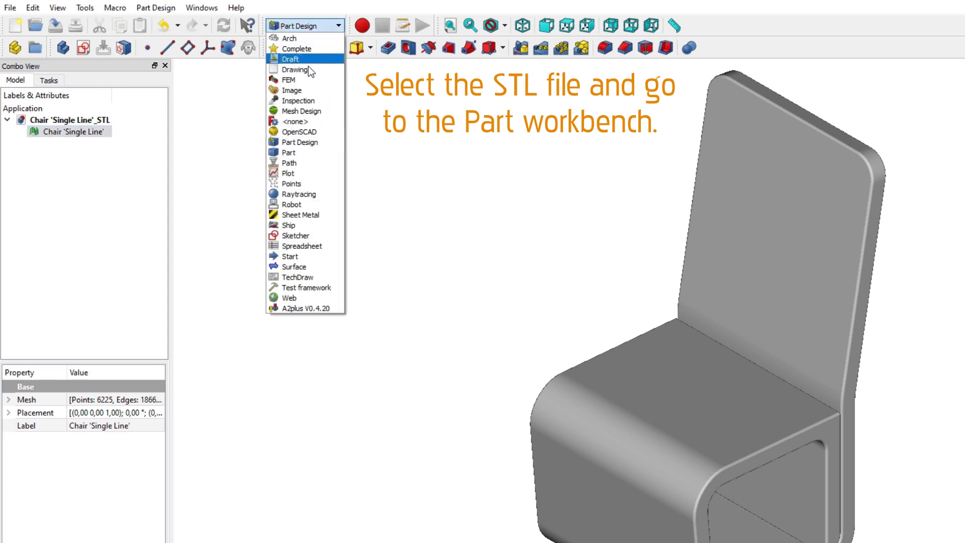
left_click(310, 154)
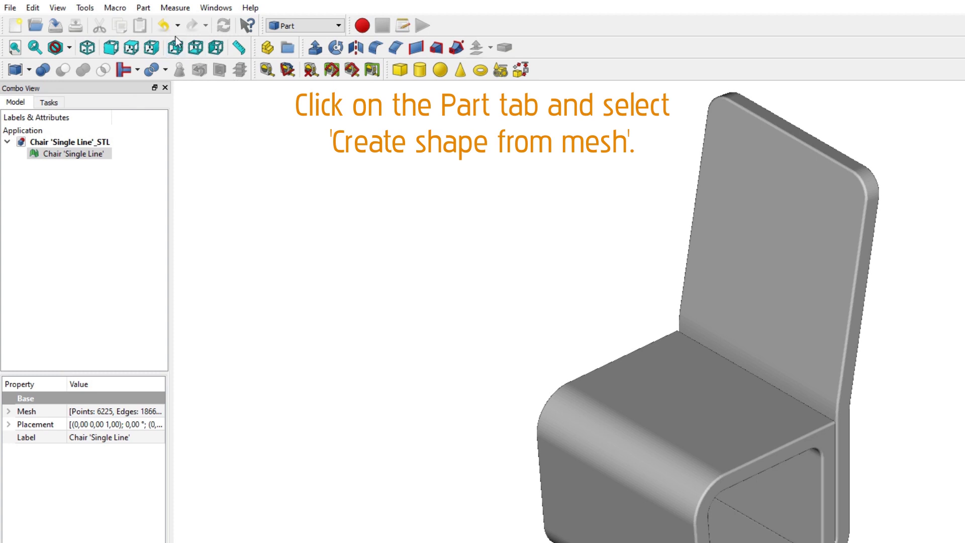
Step: Create shape Chair__Single_Line_001 from the chair mesh with 0.10 sewing tolerance
left_click(143, 8)
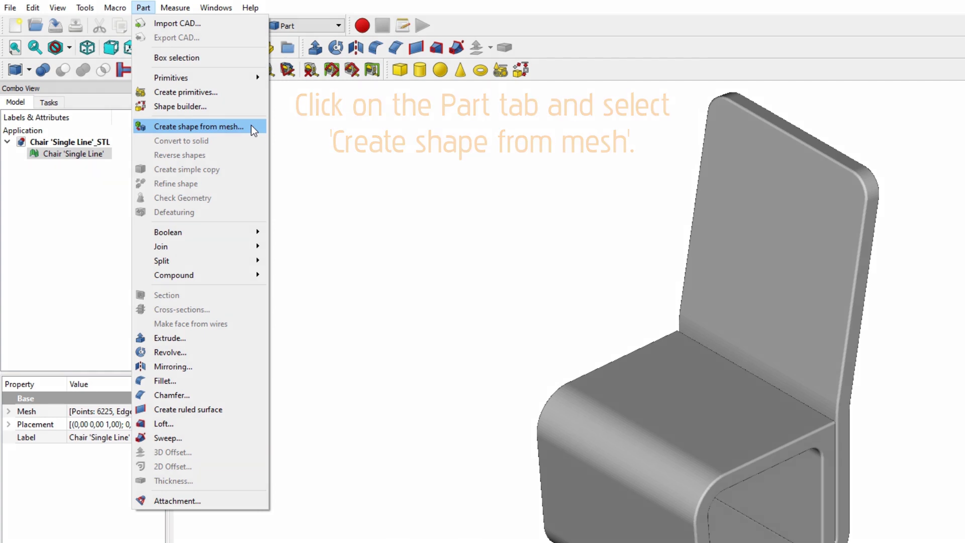
left_click(252, 127)
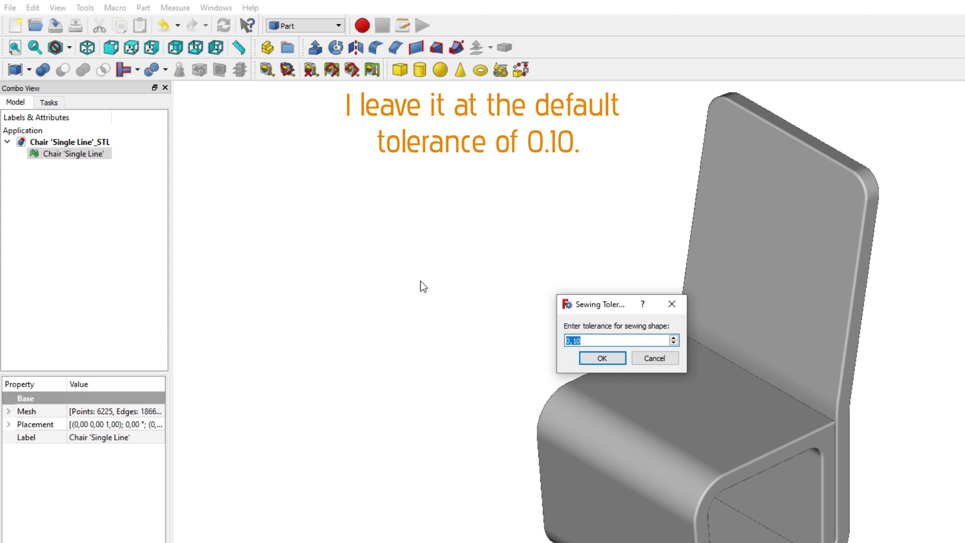
left_click(584, 361)
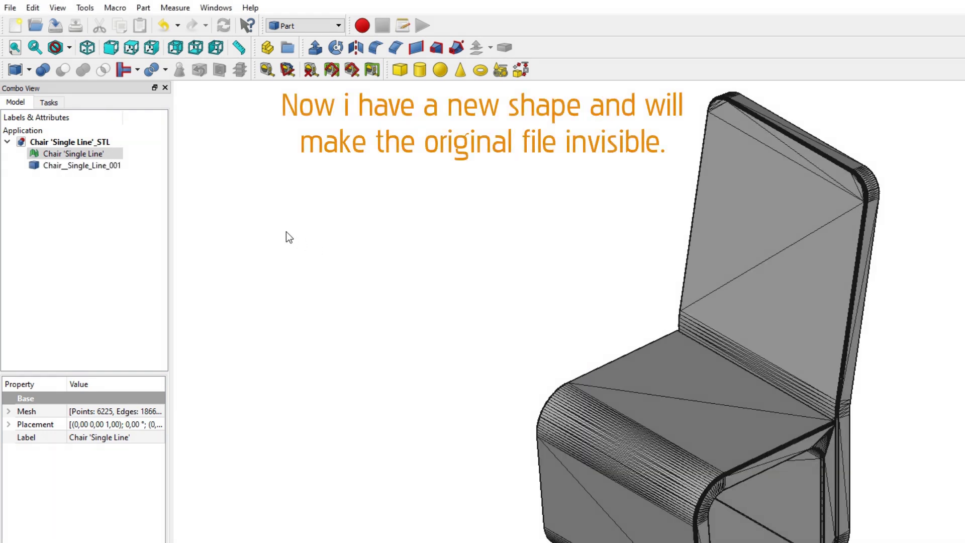
Step: Hide the original chair mesh and select the Chair__Single_Line_001 shape
right_click(96, 152)
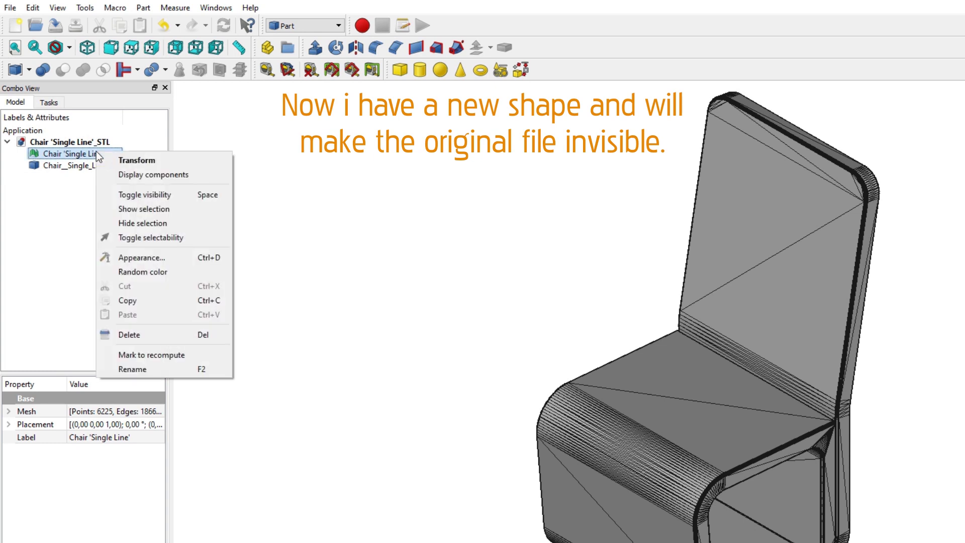
left_click(190, 196)
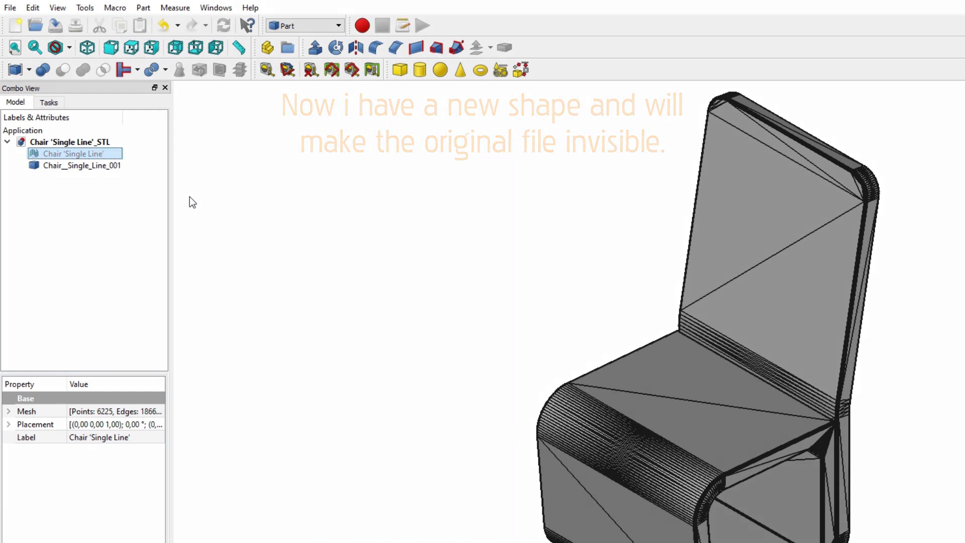
left_click(116, 167)
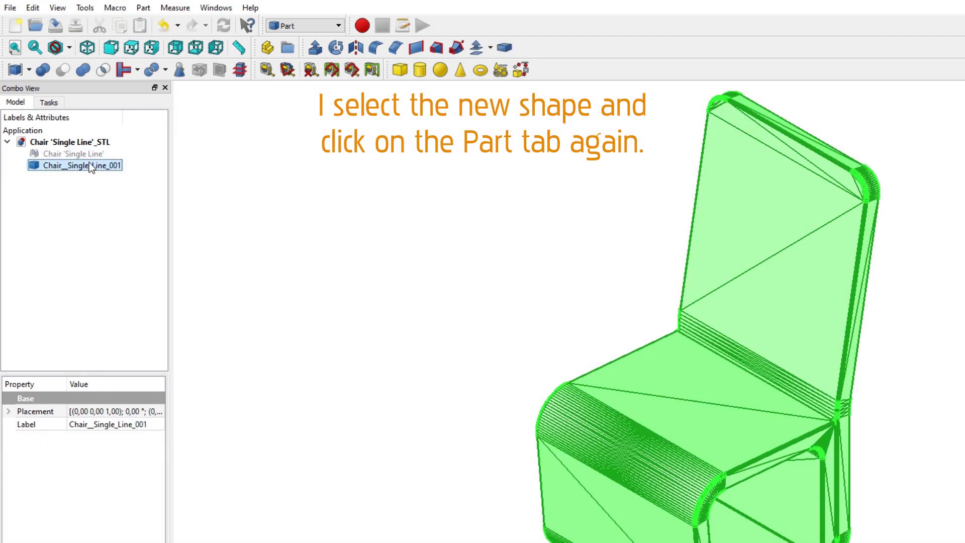
left_click(142, 7)
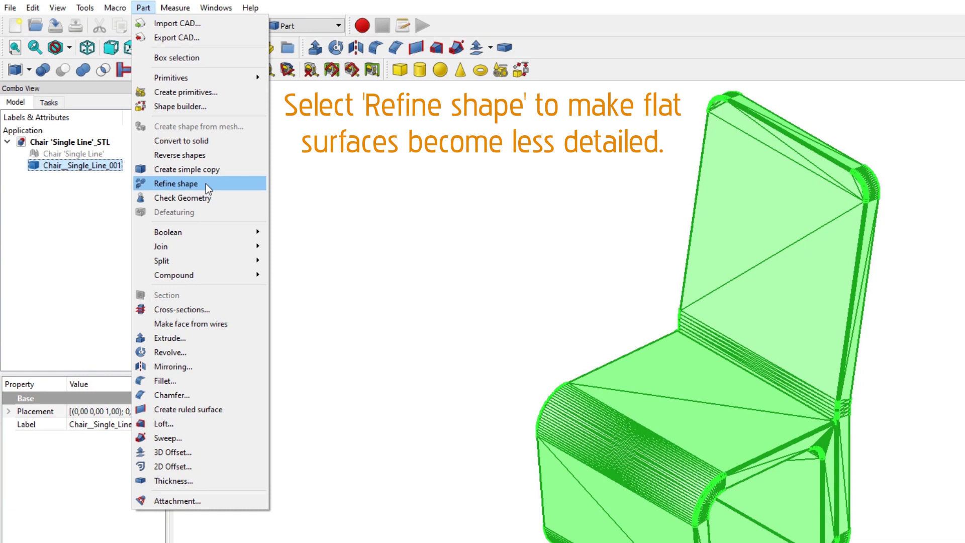
Step: Refine the shape into Chair__Single_Line_002, deleting the mesh and unrefined Chair__Single_Line_001
left_click(206, 183)
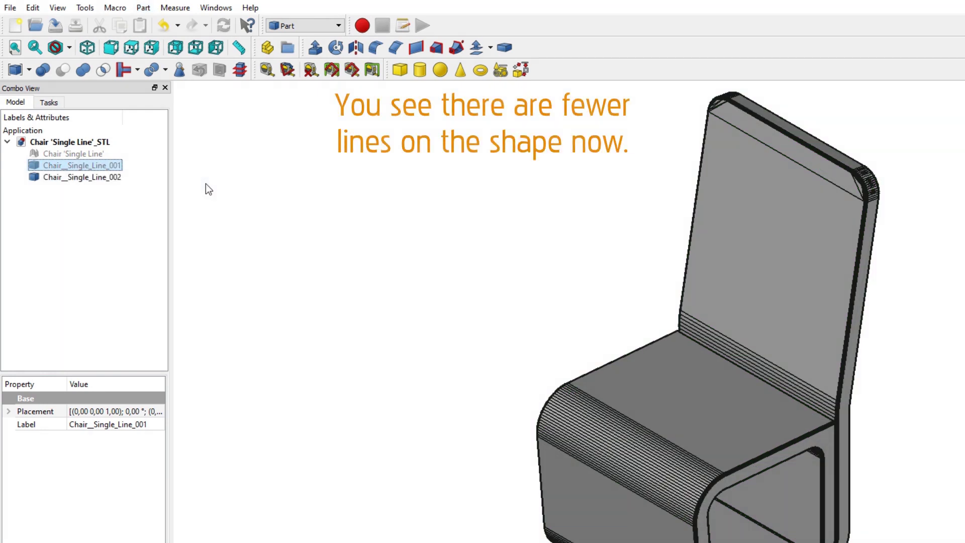
left_click(110, 179)
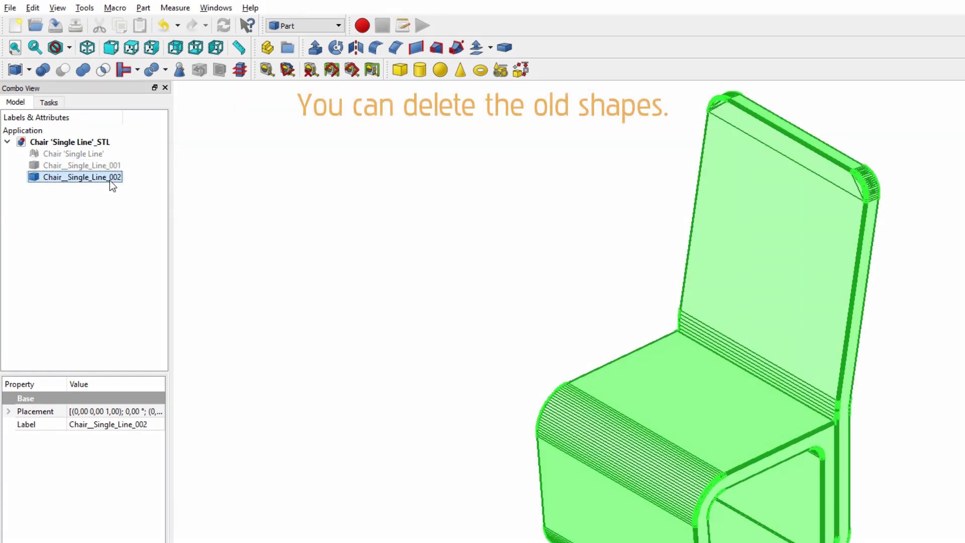
left_click(90, 167)
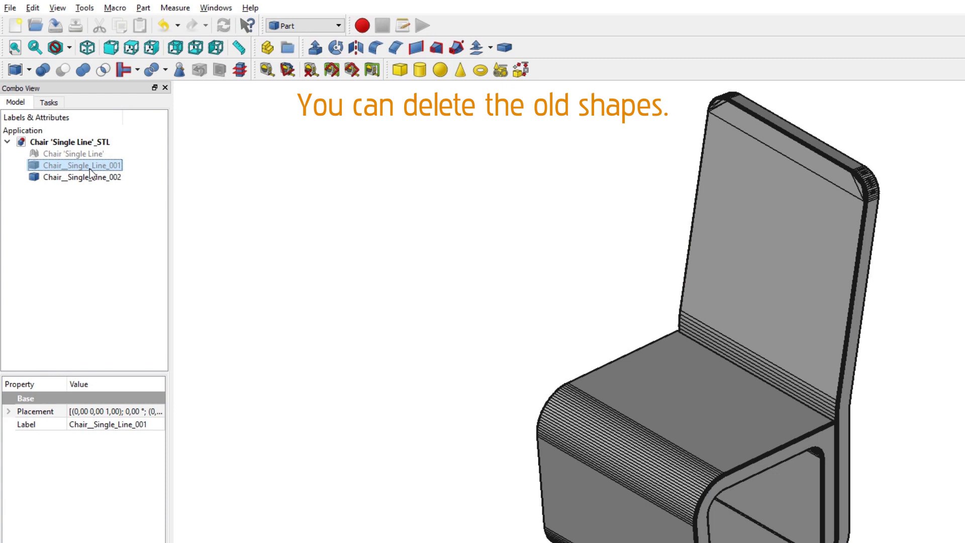
key("Delete")
left_click(85, 156)
key("Delete")
left_click(85, 155)
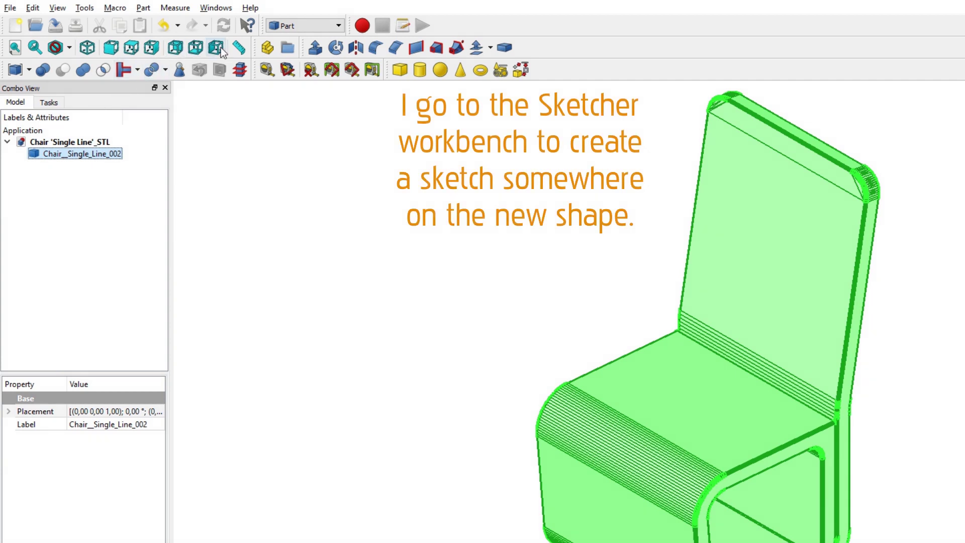
Step: Switch to the Sketcher workbench and clear the chair selection
left_click(290, 28)
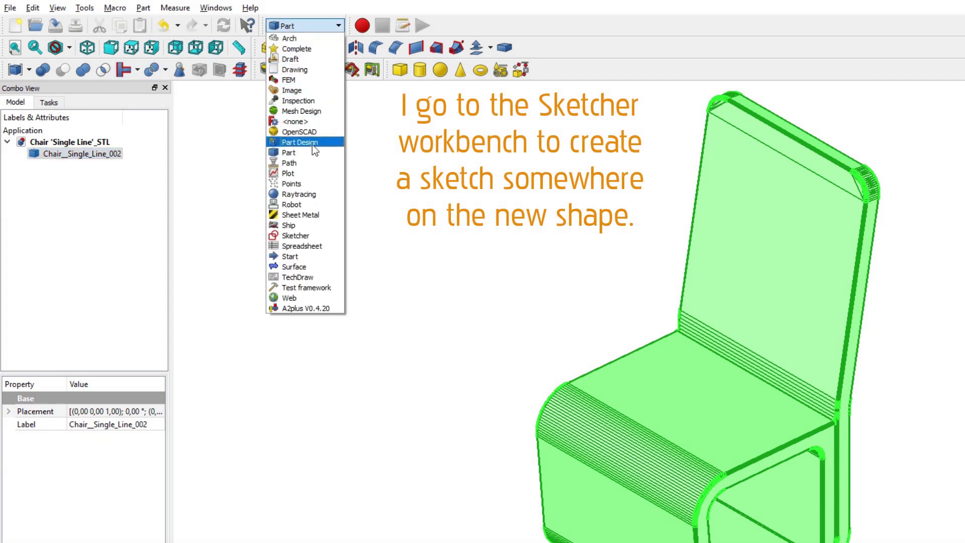
left_click(320, 238)
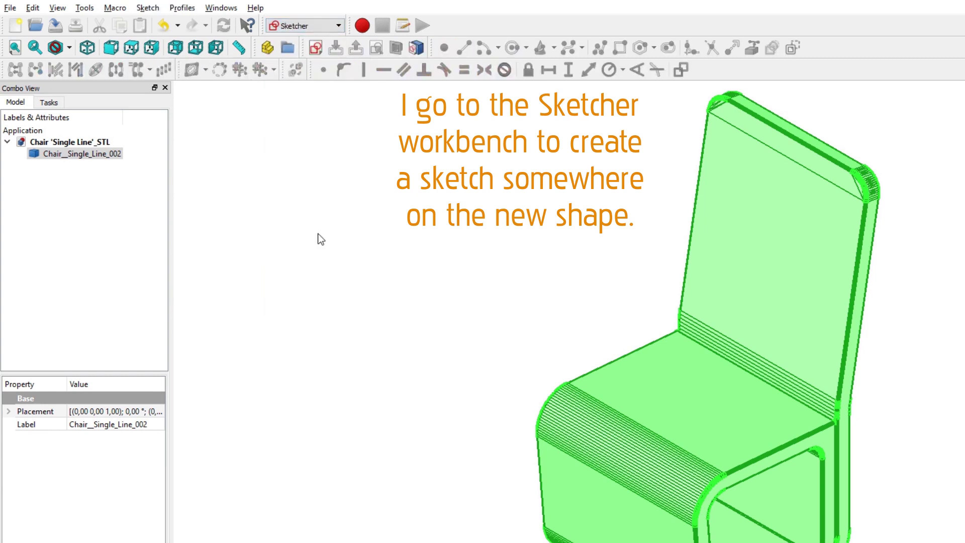
left_click(321, 239)
Step: Create a new sketch on the seat's top face with FlatFace attachment
left_click(638, 376)
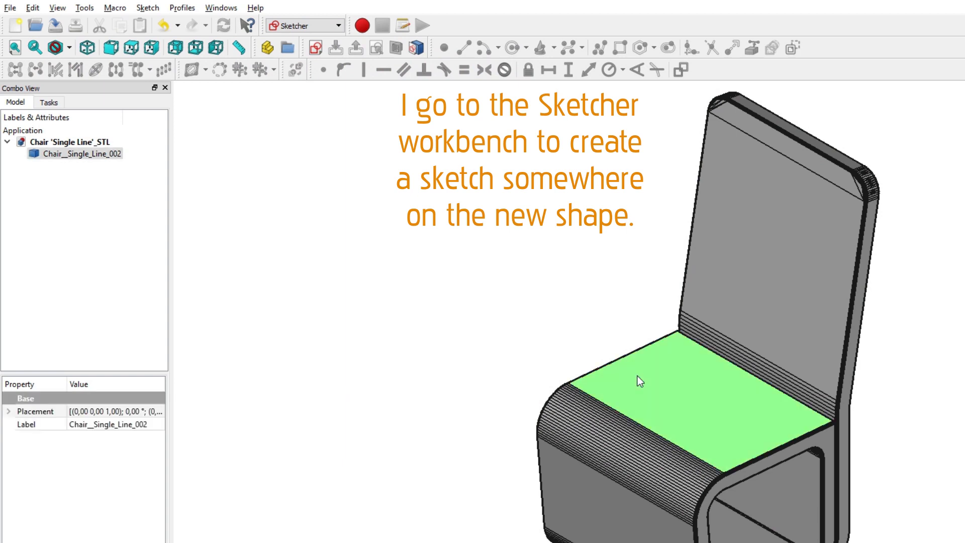
left_click(318, 49)
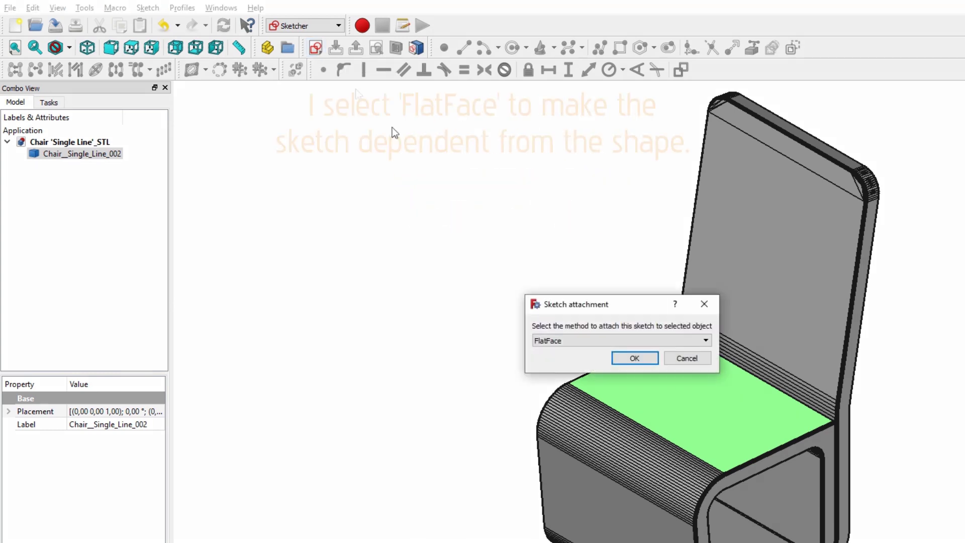
left_click(565, 340)
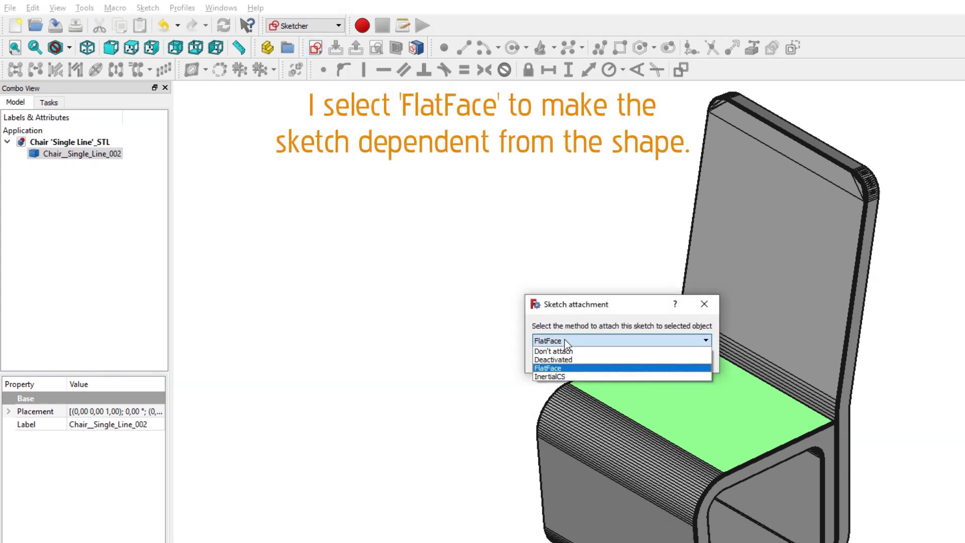
left_click(573, 367)
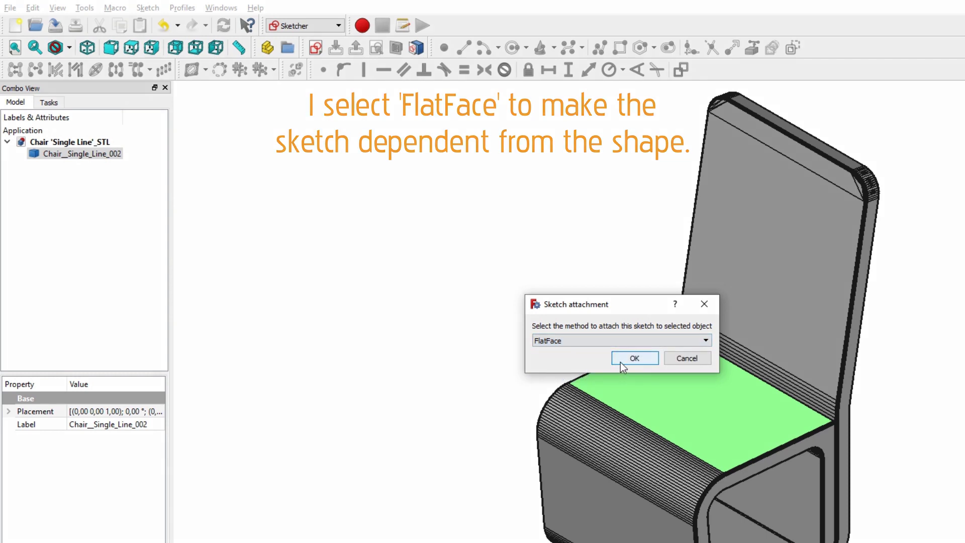
left_click(620, 362)
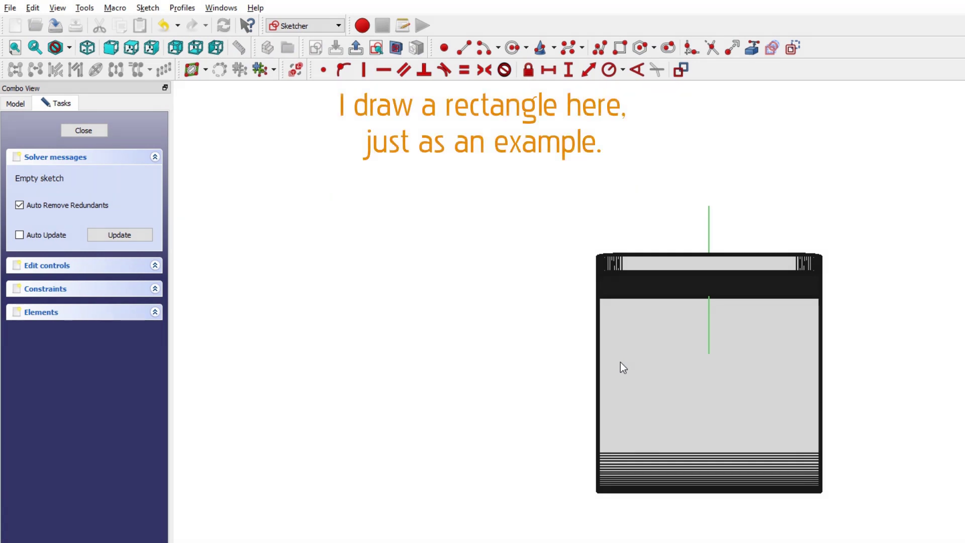
Step: Draw a rectangle covering the seat's left half and close the sketch
left_click(619, 49)
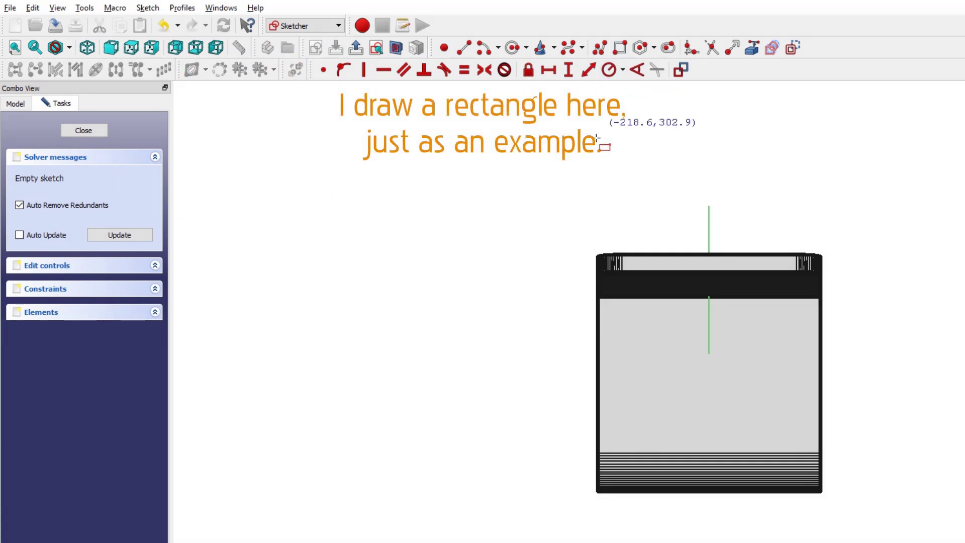
left_click(558, 223)
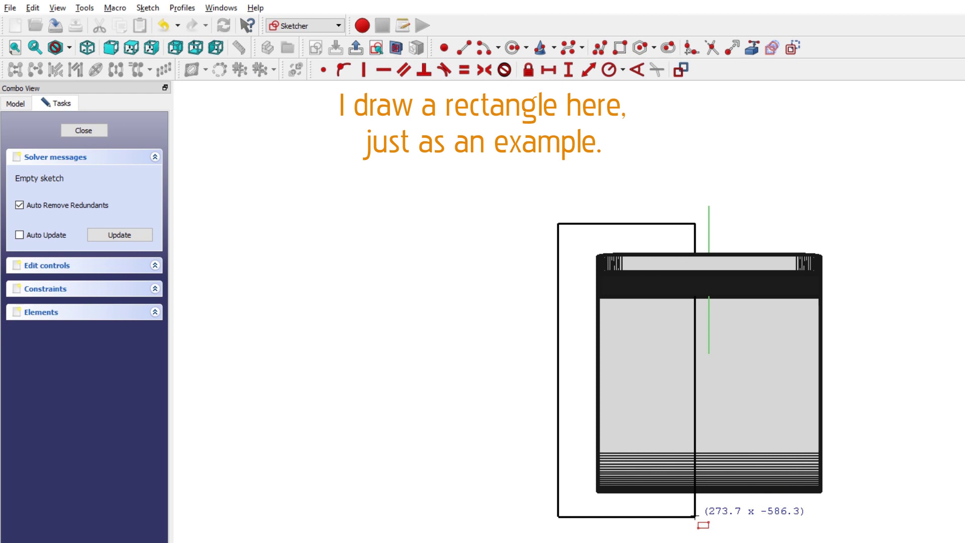
left_click(696, 517)
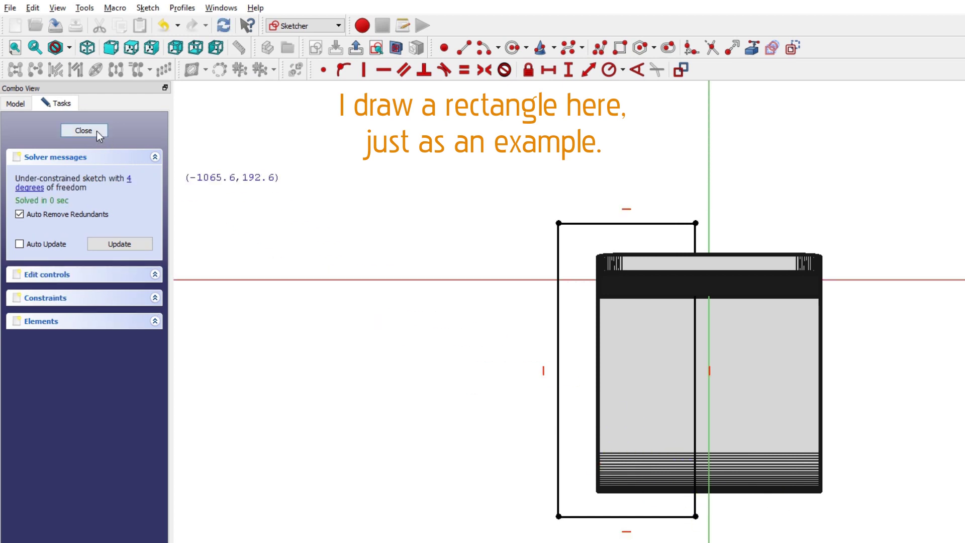
left_click(95, 131)
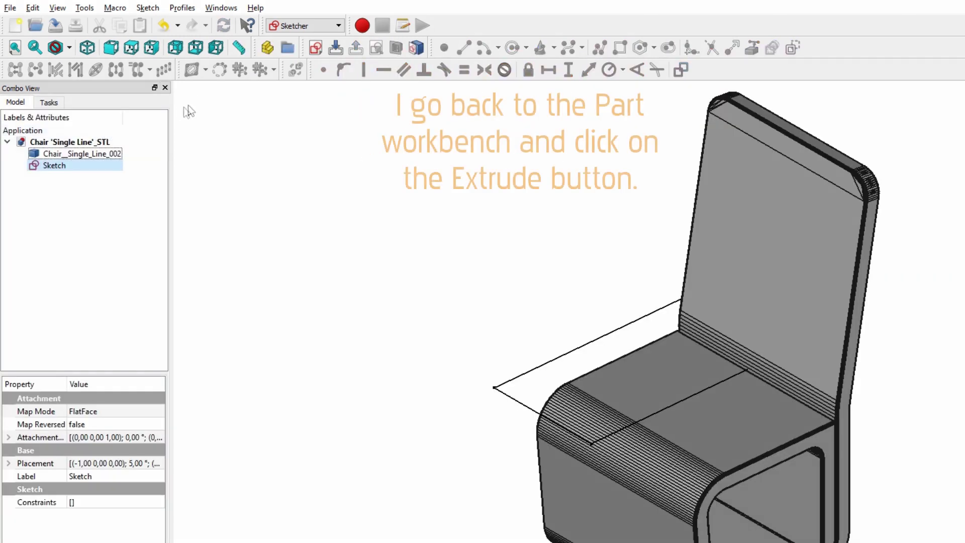
Step: In the Part workbench, extrude the rectangle sketch 100 mm along and 100 mm against
left_click(283, 25)
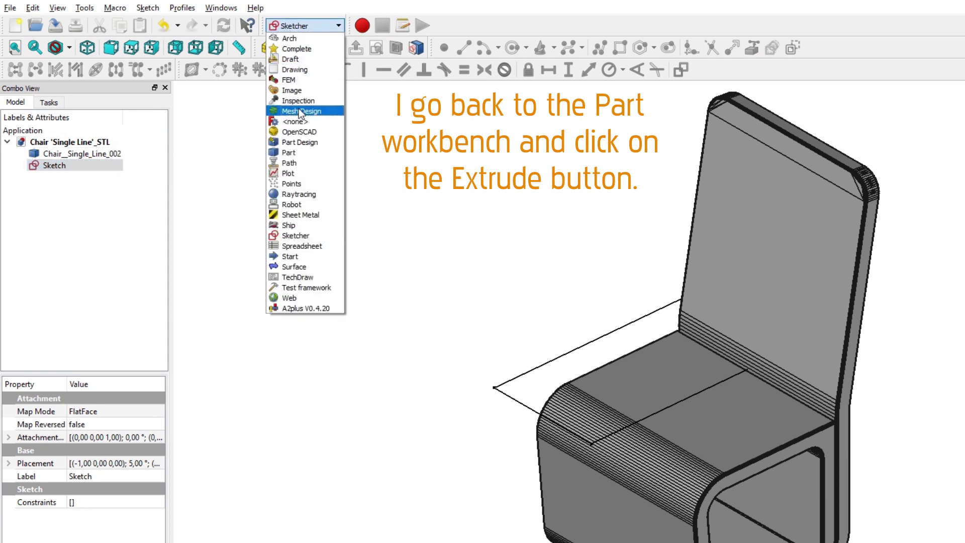
left_click(310, 153)
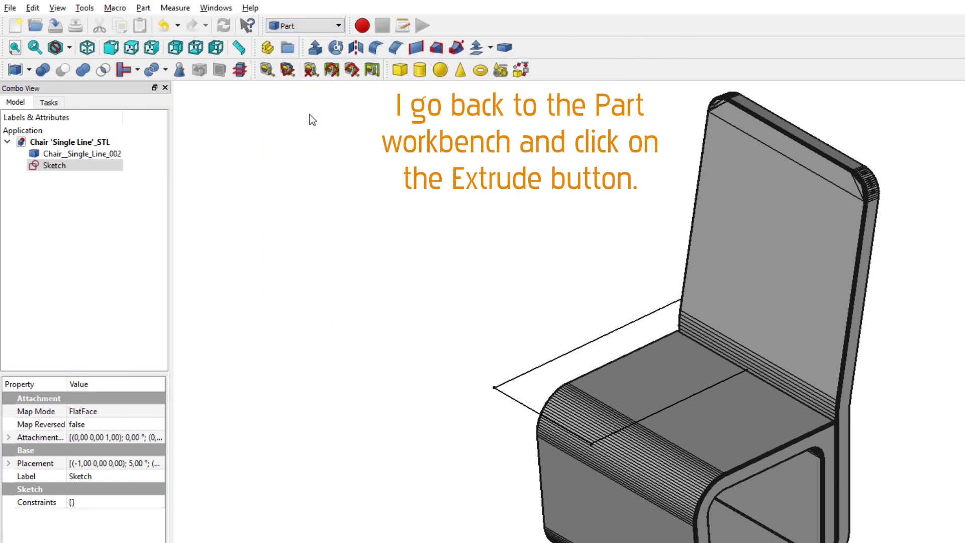
left_click(315, 48)
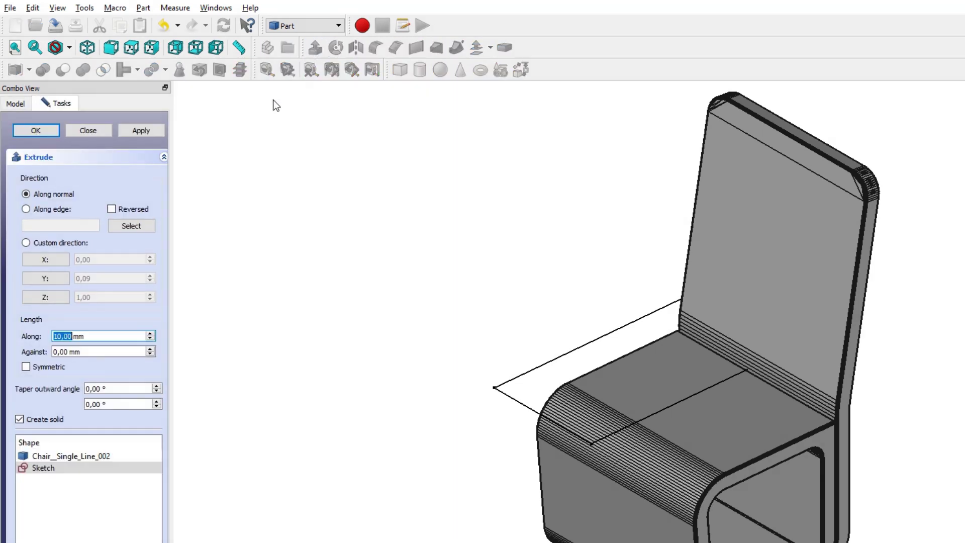
type("100")
key("Tab")
type("100")
key("Return")
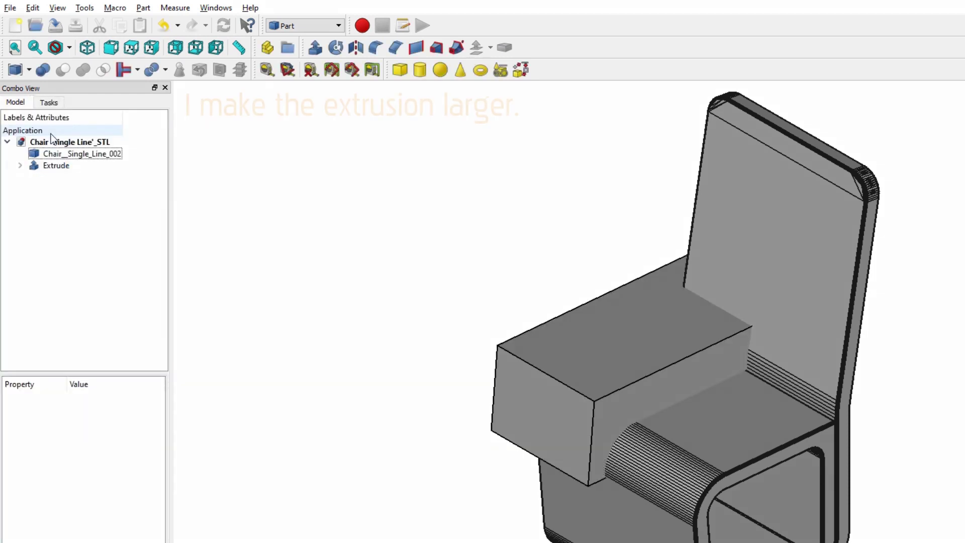
middle_click_drag(553, 452, 681, 498)
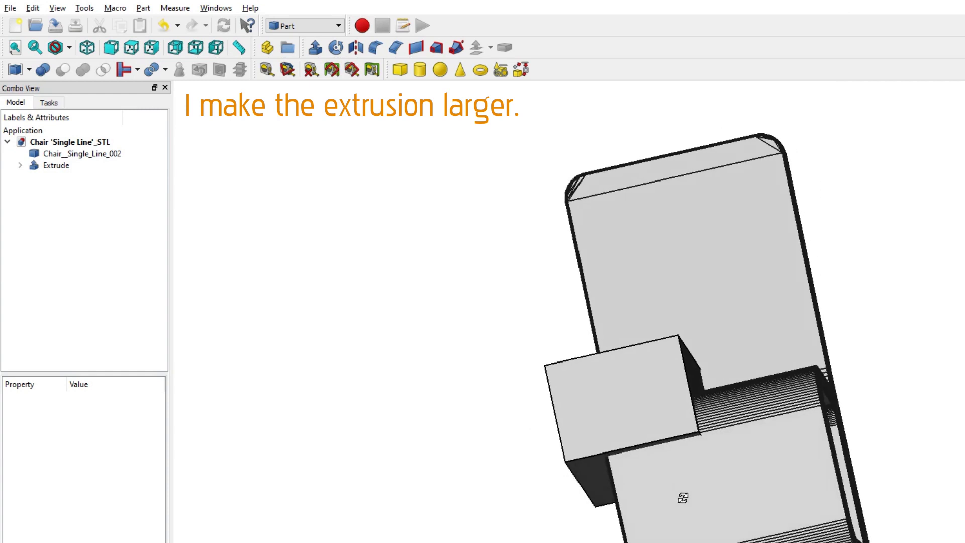
middle_click_drag(412, 257, 496, 291)
Step: Enlarge the Extrude to 500 mm forward and reverse lengths in its properties
left_click(64, 167)
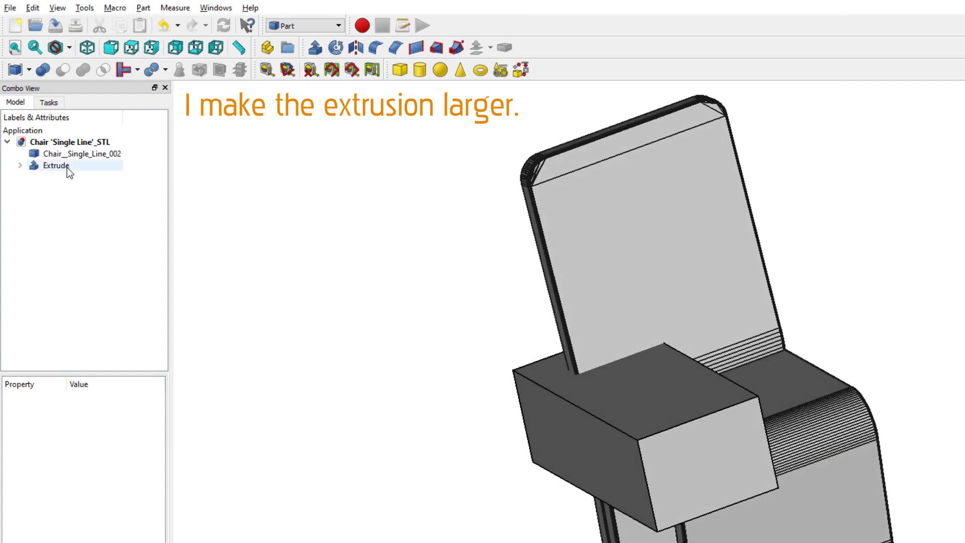
left_click(127, 487)
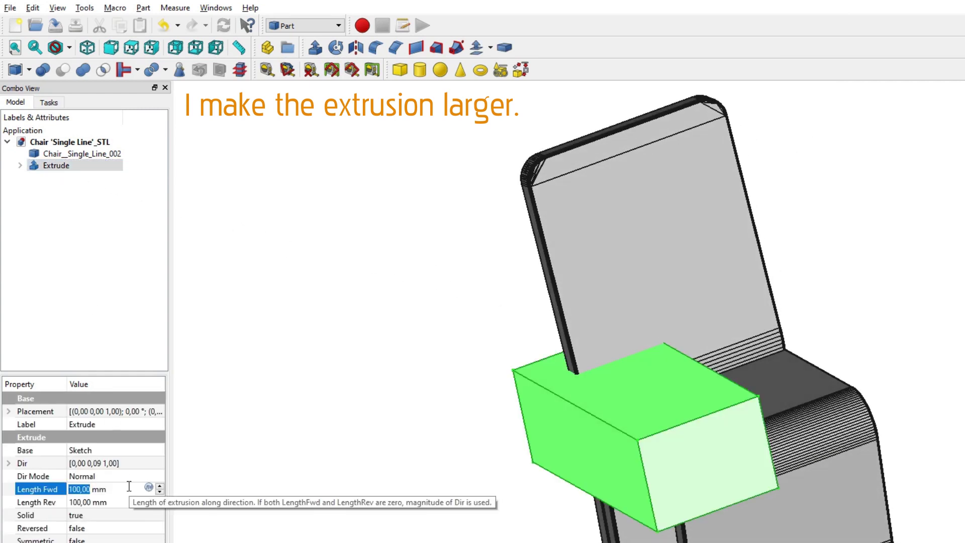
type("400500")
key("Return")
middle_click_drag(863, 264, 867, 301)
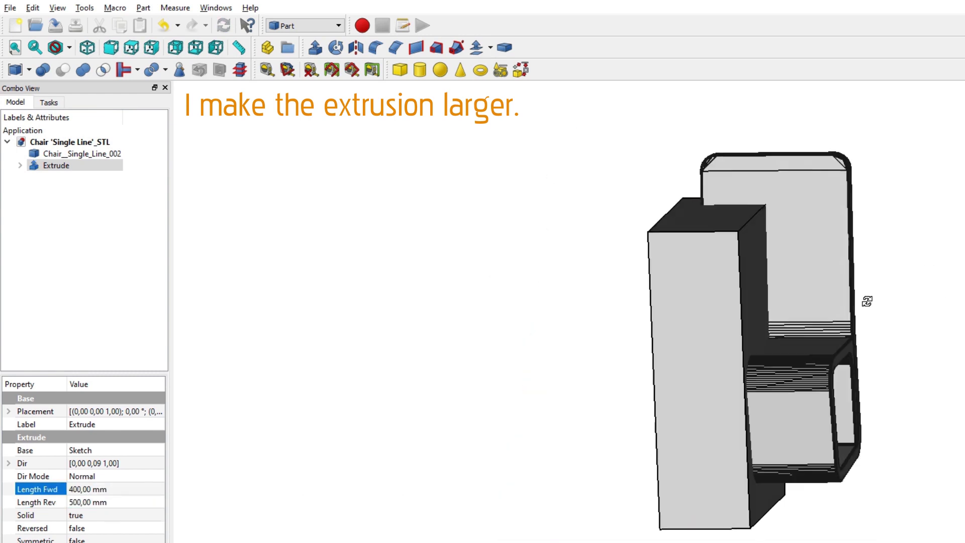
left_click(110, 489)
type("500")
left_click(37, 211)
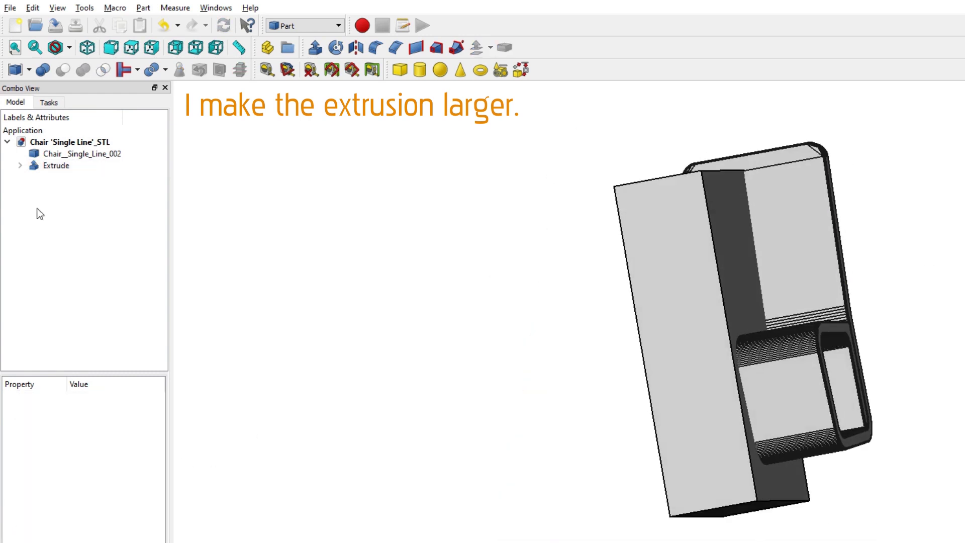
left_click(55, 165)
double_click(114, 490)
left_click(439, 355)
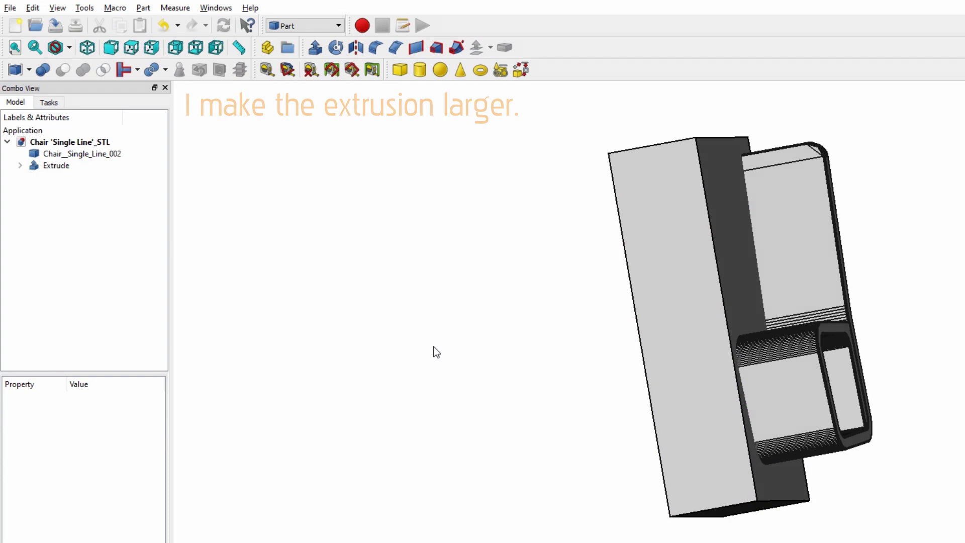
mouse_move(421, 282)
middle_mouse_down()
mouse_move(454, 282)
mouse_move(525, 330)
middle_mouse_up()
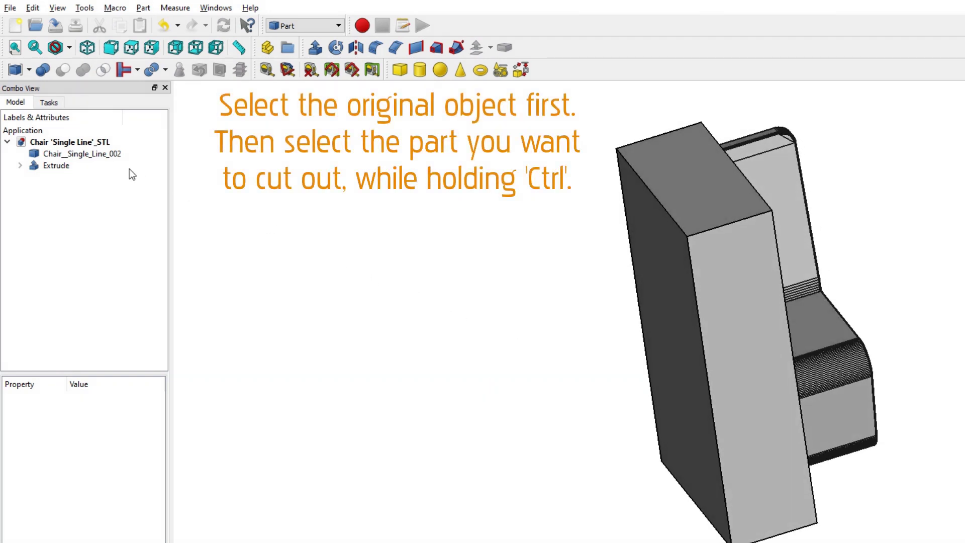
Step: Select Chair__Single_Line_002 first, then add the Extrude box to the selection
left_click(98, 155)
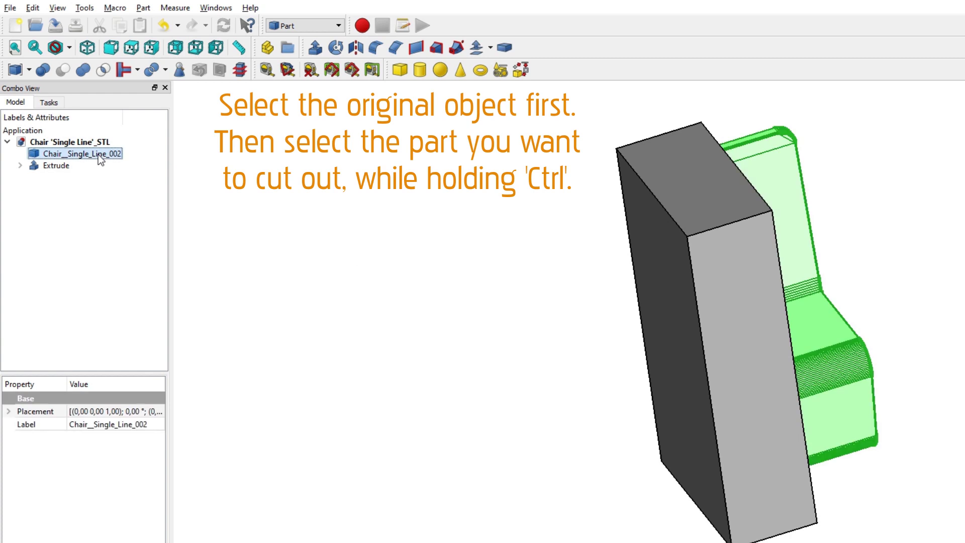
left_click(56, 166, "ctrl")
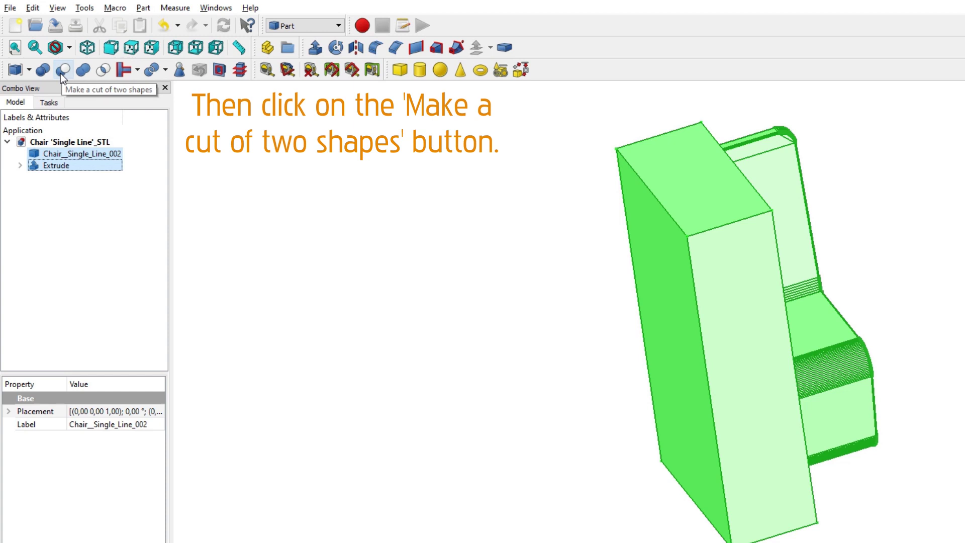
Step: Cut the Extrude box from the chair and switch the view to perspective projection
left_click(60, 74)
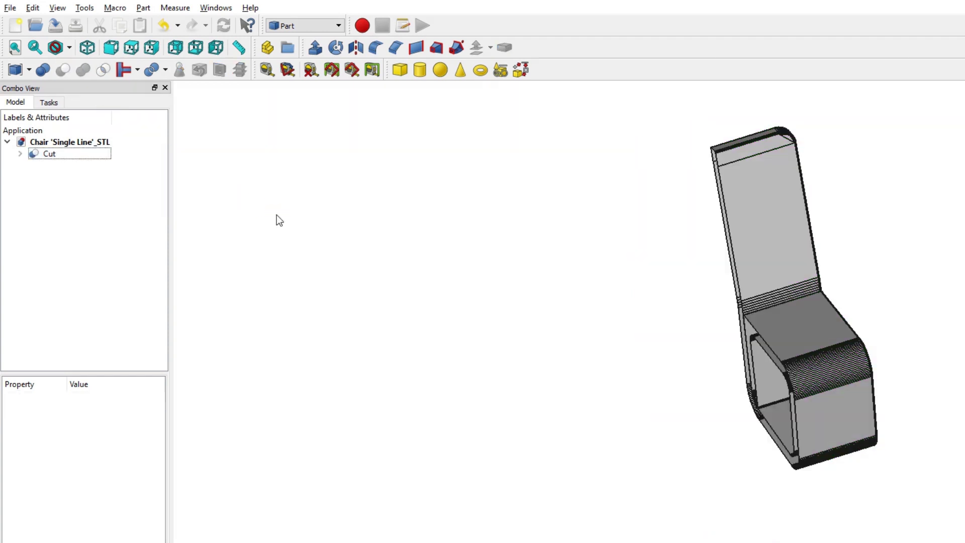
mouse_move(371, 416)
middle_mouse_down()
mouse_move(519, 377)
mouse_move(553, 356)
middle_mouse_up()
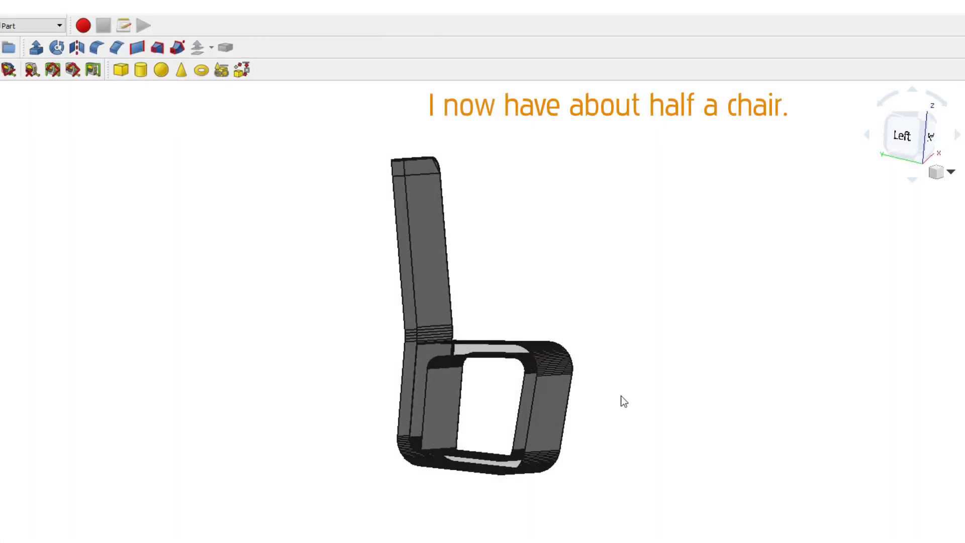
scroll(629, 399, "up", 2)
left_click(950, 172)
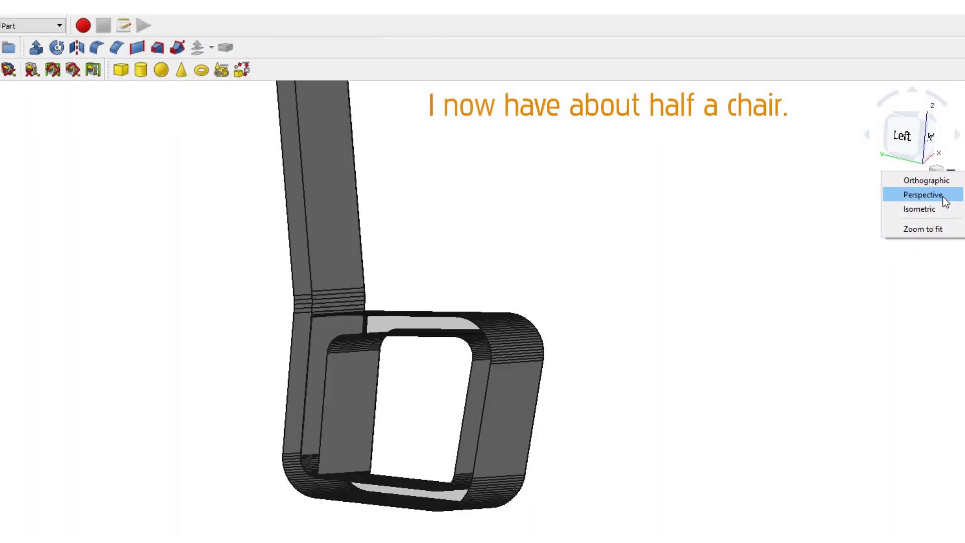
left_click(944, 198)
Step: Inspect the hollow half chair from several angles, including isometric fit view and below
mouse_move(668, 286)
middle_mouse_down()
mouse_move(759, 237)
mouse_move(791, 195)
mouse_move(776, 211)
middle_mouse_up()
scroll(449, 387, "up", 5)
mouse_move(580, 280)
middle_mouse_down()
mouse_move(592, 256)
mouse_move(558, 327)
middle_mouse_up()
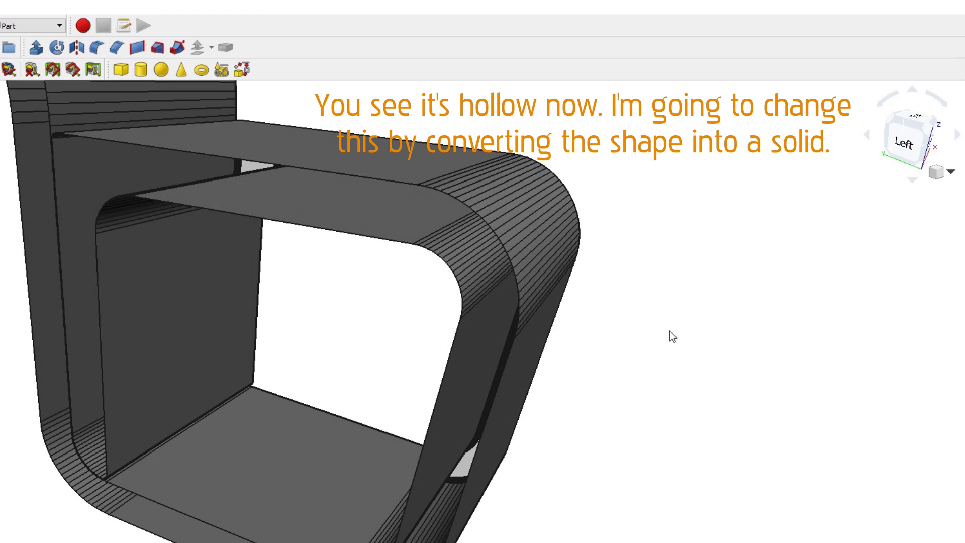
scroll(677, 313, "down", 3)
scroll(704, 292, "down", 2)
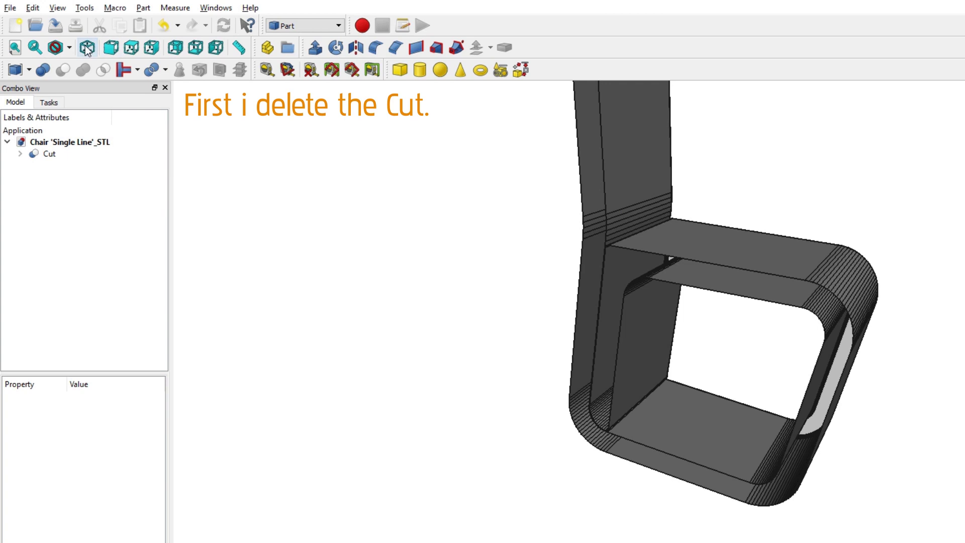
left_click(87, 48)
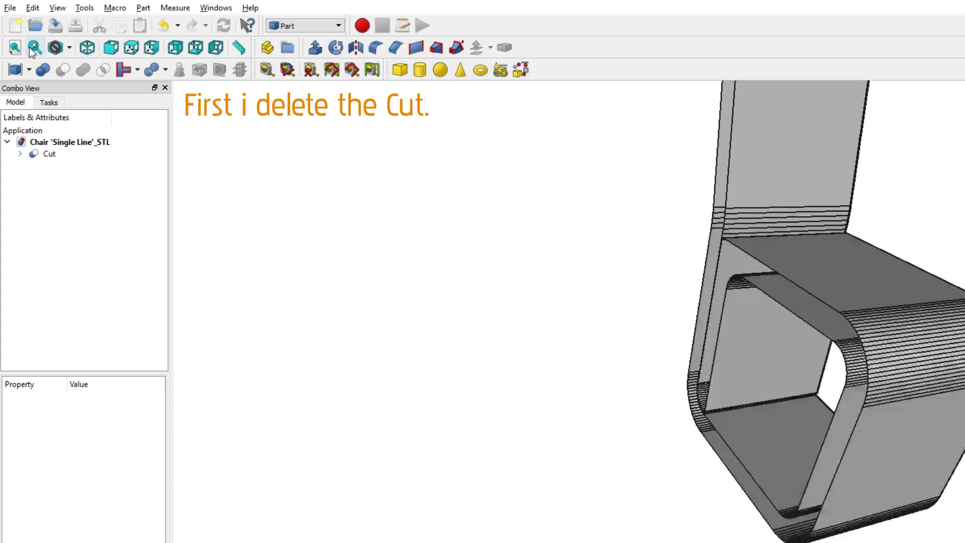
left_click(15, 47)
mouse_move(447, 529)
middle_mouse_down()
mouse_move(610, 524)
mouse_move(785, 433)
mouse_move(425, 404)
mouse_move(391, 387)
middle_mouse_up()
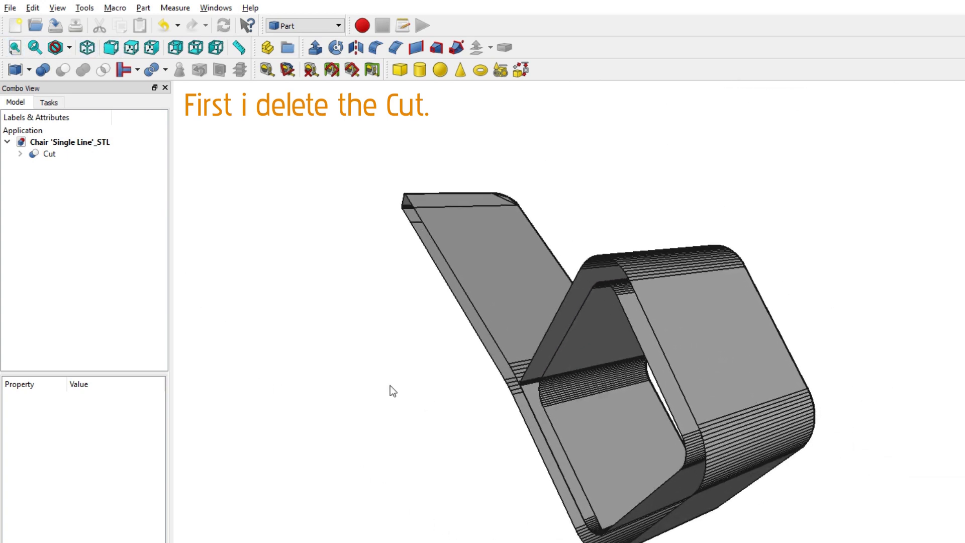
Step: Delete the earlier Cut object so the chair and extruded box reappear
left_click(47, 154)
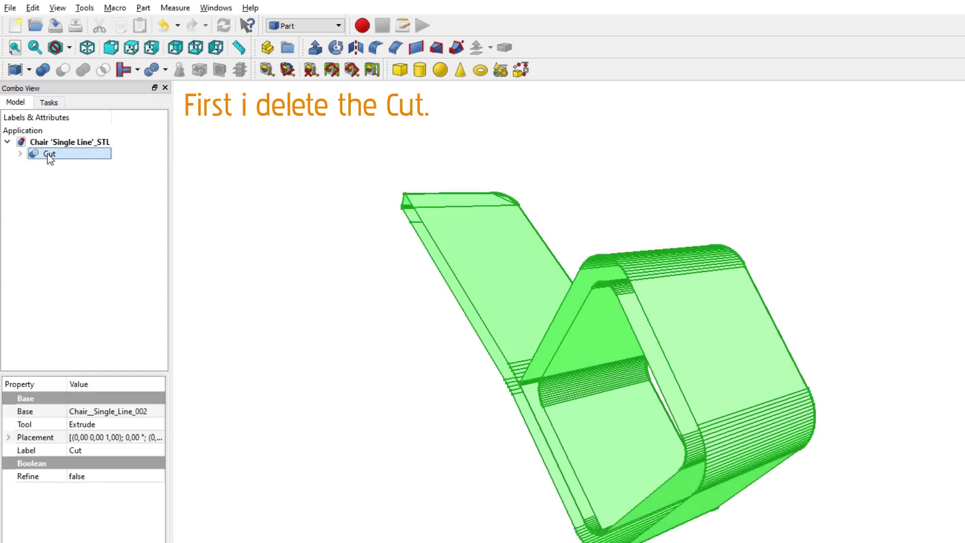
key("Delete")
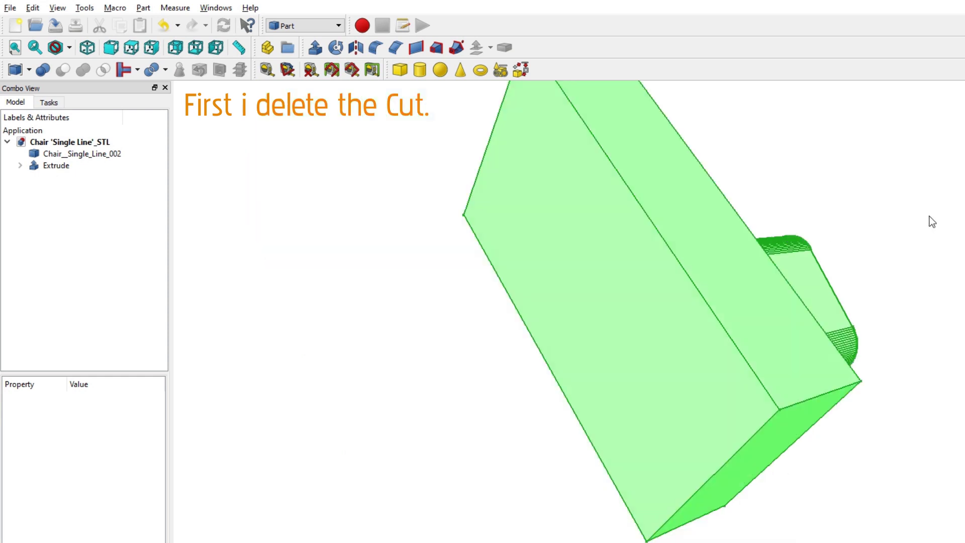
mouse_move(930, 216)
middle_mouse_down()
mouse_move(914, 122)
mouse_move(880, 217)
mouse_move(844, 275)
middle_mouse_up()
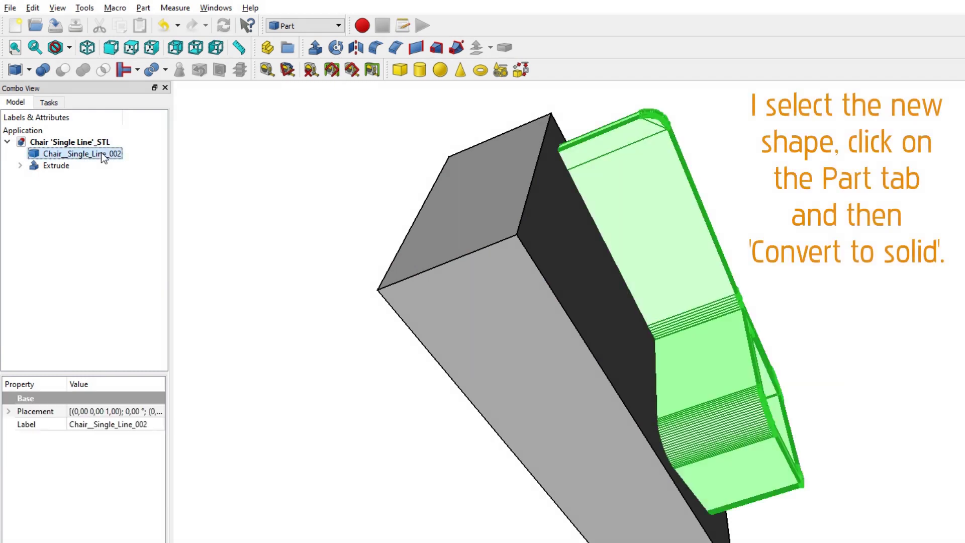
Step: Convert Chair_Single_Line_002 to a solid, delete the hollow original, and select the solid copy
left_click(101, 154)
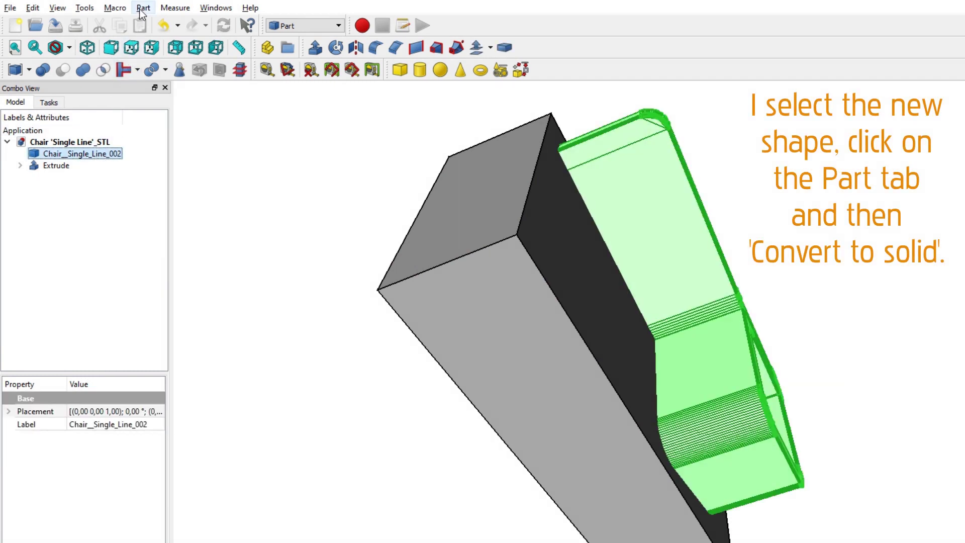
left_click(142, 8)
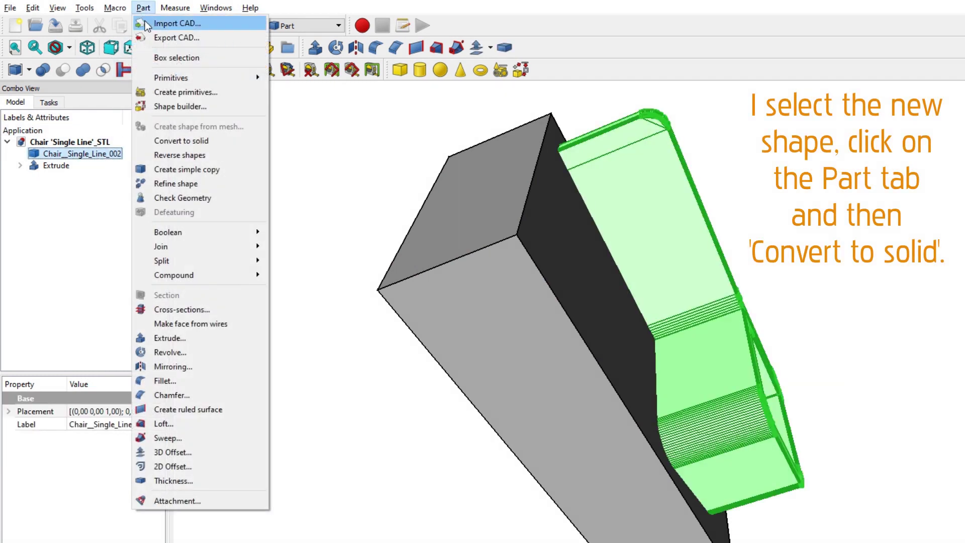
left_click(222, 141)
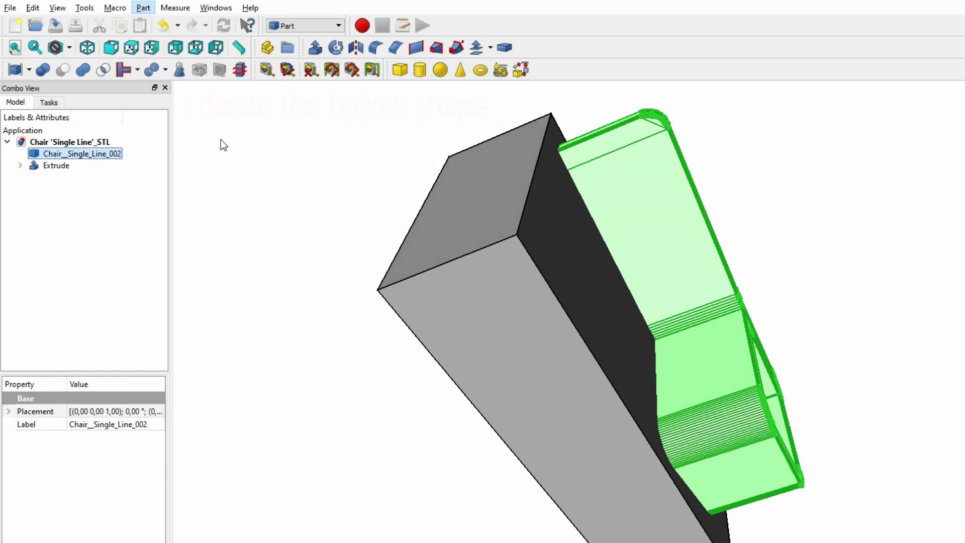
left_click(117, 164)
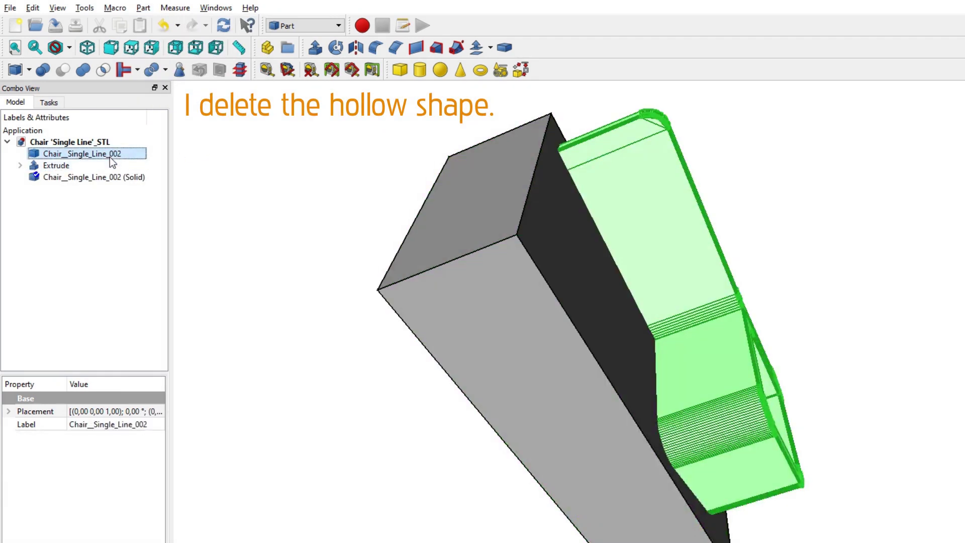
key("Delete")
key("Return")
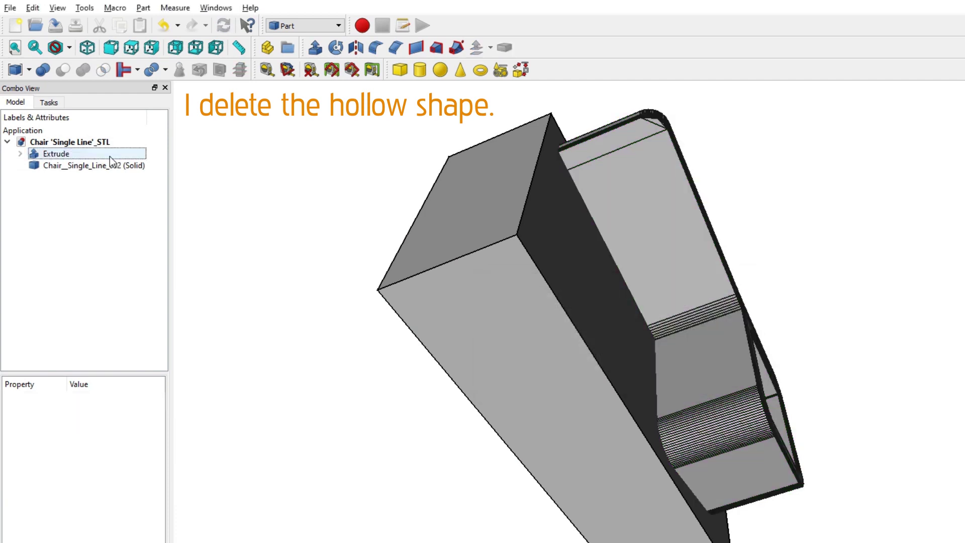
left_click(111, 167)
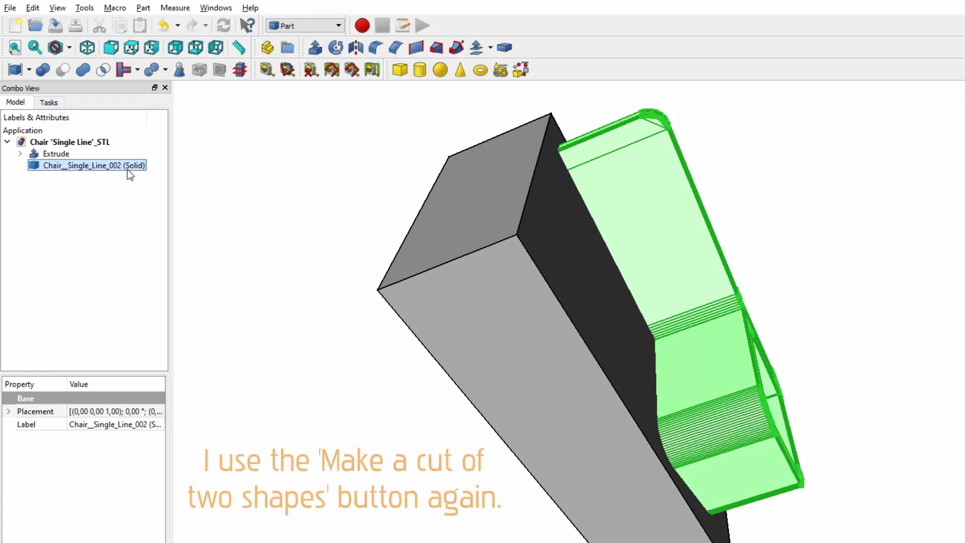
Step: Cut the Extrude box away from the solid chair, creating a Cut object
left_click(58, 158, "ctrl")
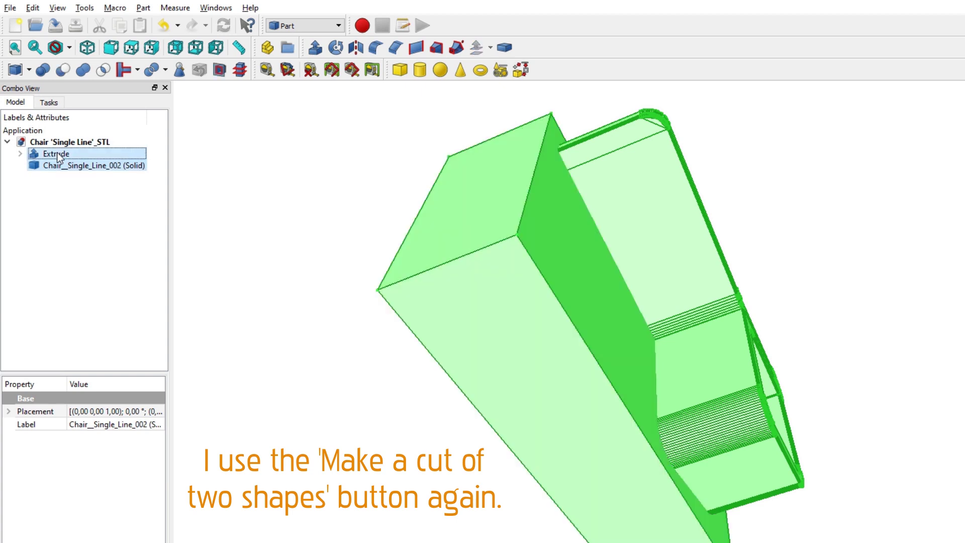
left_click(67, 75)
mouse_move(388, 460)
middle_mouse_down()
mouse_move(620, 392)
mouse_move(873, 444)
middle_mouse_up()
scroll(877, 308, "up", 5)
Step: Orbit and zoom around the solid half chair, including an isometric view, to inspect it
left_click(783, 297)
mouse_move(782, 297)
middle_mouse_down()
mouse_move(841, 200)
mouse_move(831, 318)
middle_mouse_up()
left_click(921, 284)
mouse_move(921, 285)
middle_mouse_down()
mouse_move(679, 433)
mouse_move(679, 368)
mouse_move(880, 401)
mouse_move(889, 455)
mouse_move(868, 406)
mouse_move(807, 437)
middle_mouse_up()
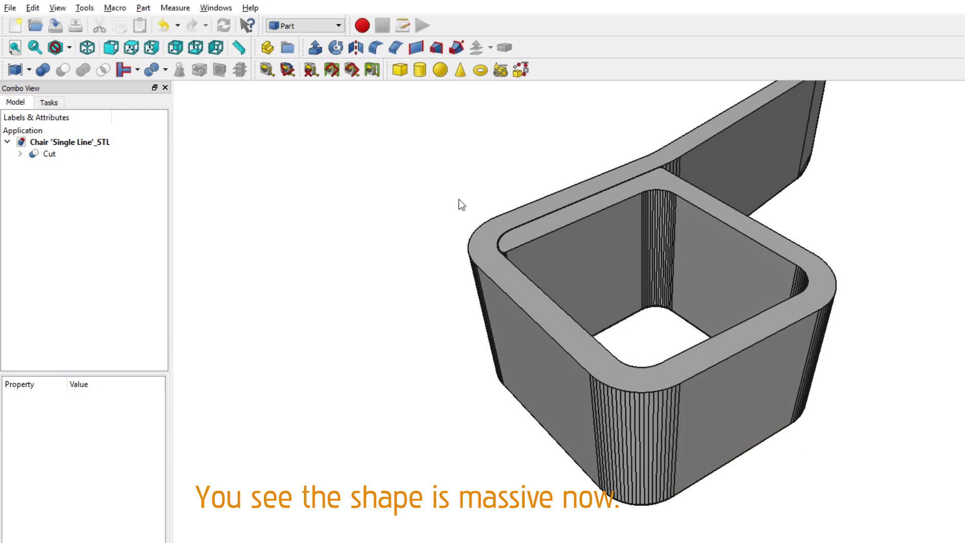
left_click(87, 47)
mouse_move(589, 204)
middle_mouse_down()
mouse_move(711, 150)
mouse_move(761, 349)
mouse_move(740, 302)
mouse_move(710, 158)
middle_mouse_up()
scroll(710, 157, "down", 3)
middle_click_drag(581, 252, 532, 254)
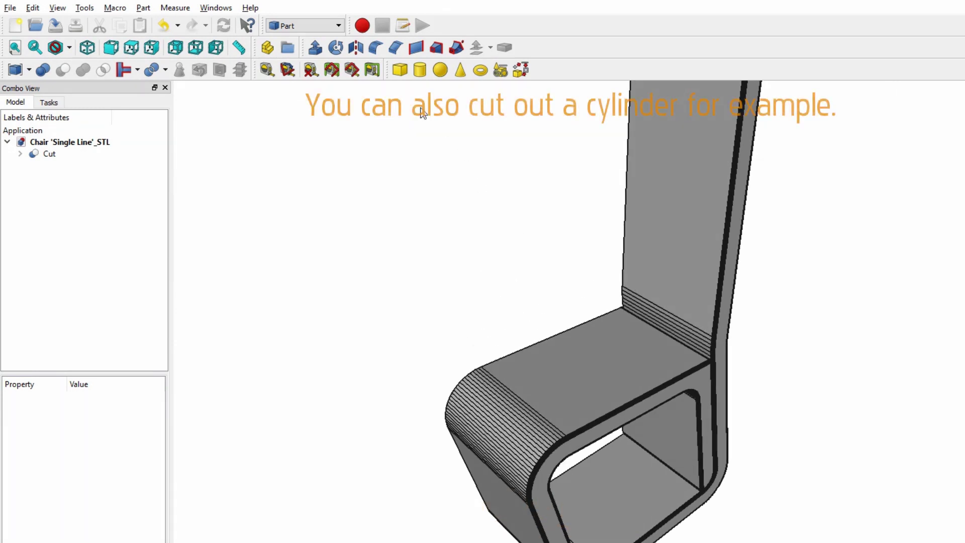
Step: Add a Cylinder primitive at the chair seat's lower corner
left_click(422, 72)
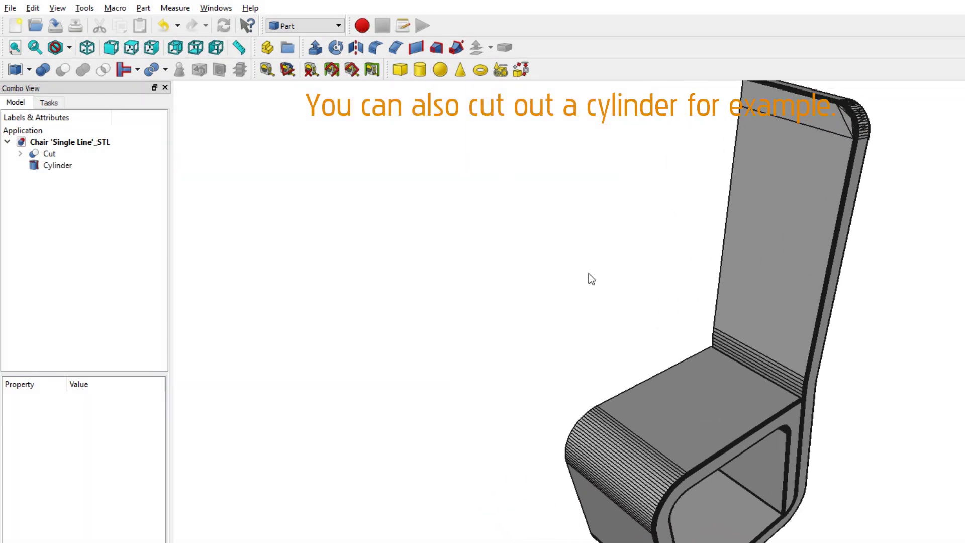
scroll(589, 273, "down", 5)
mouse_move(862, 534)
middle_mouse_down()
mouse_move(696, 424)
mouse_move(692, 459)
middle_mouse_up()
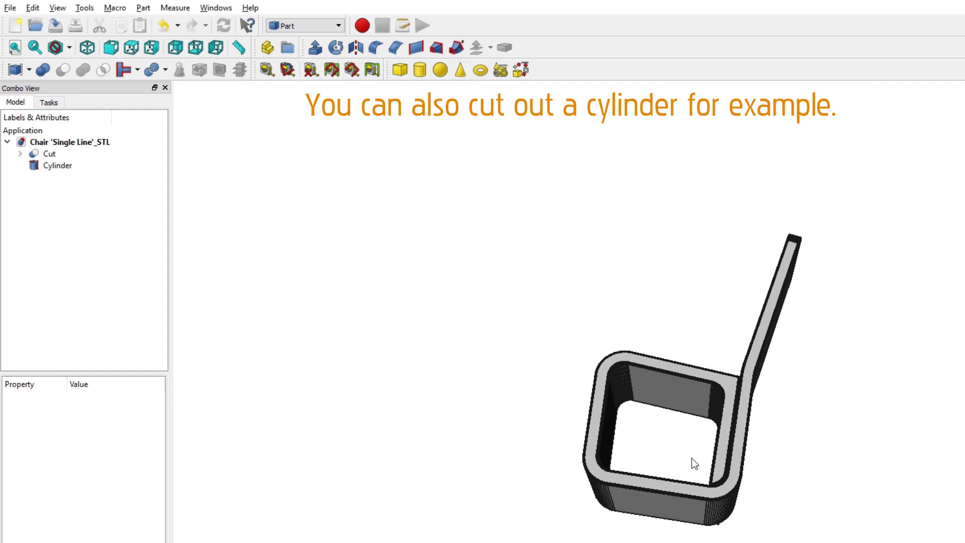
scroll(738, 524, "up", 5)
scroll(744, 515, "up", 3)
scroll(737, 512, "up", 2)
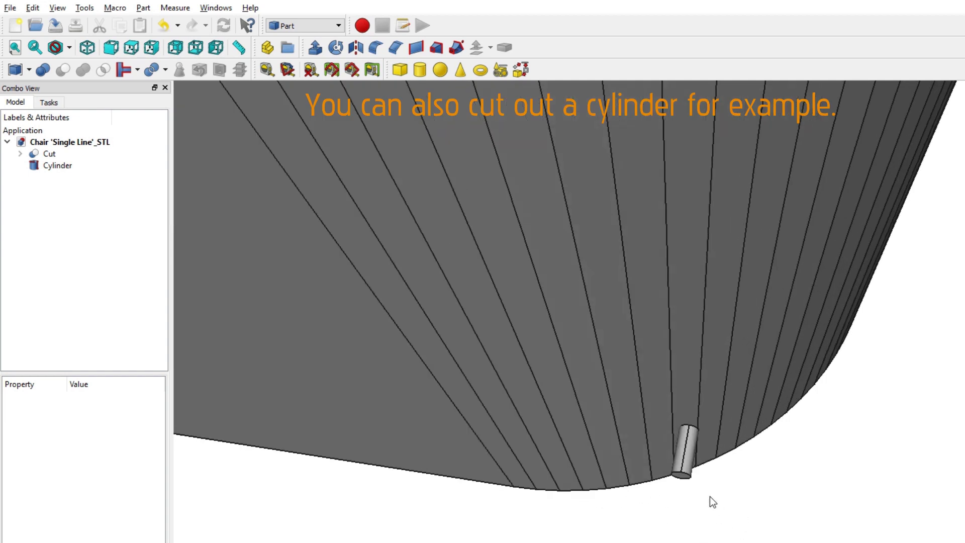
Step: Set the Cylinder's Radius to 250 mm, turning it into a large disc
left_click(67, 168)
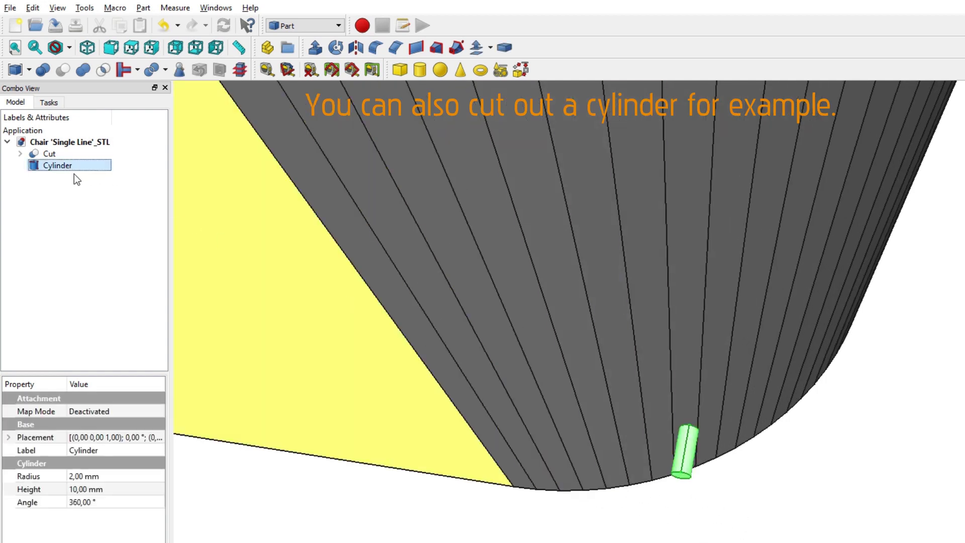
left_click(129, 475)
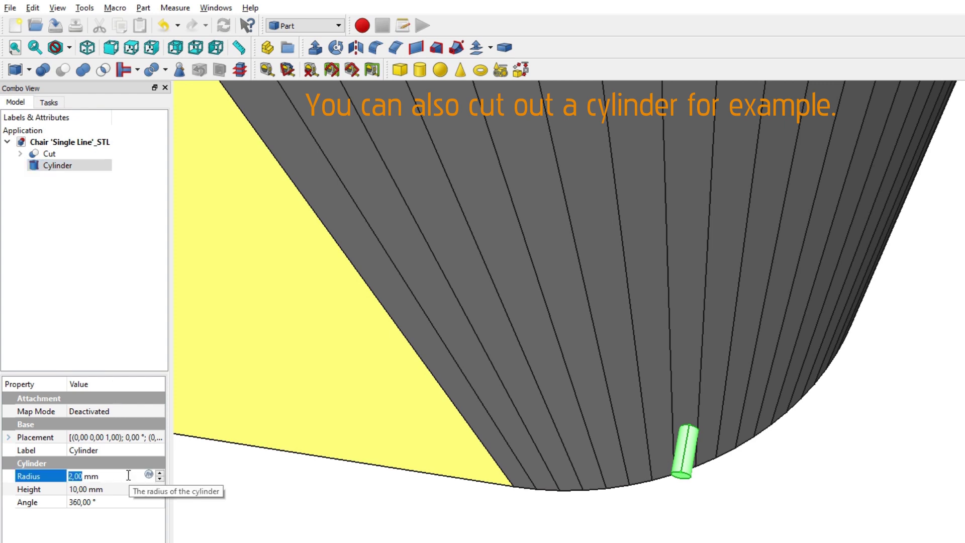
type("250")
scroll(438, 402, "down", 5)
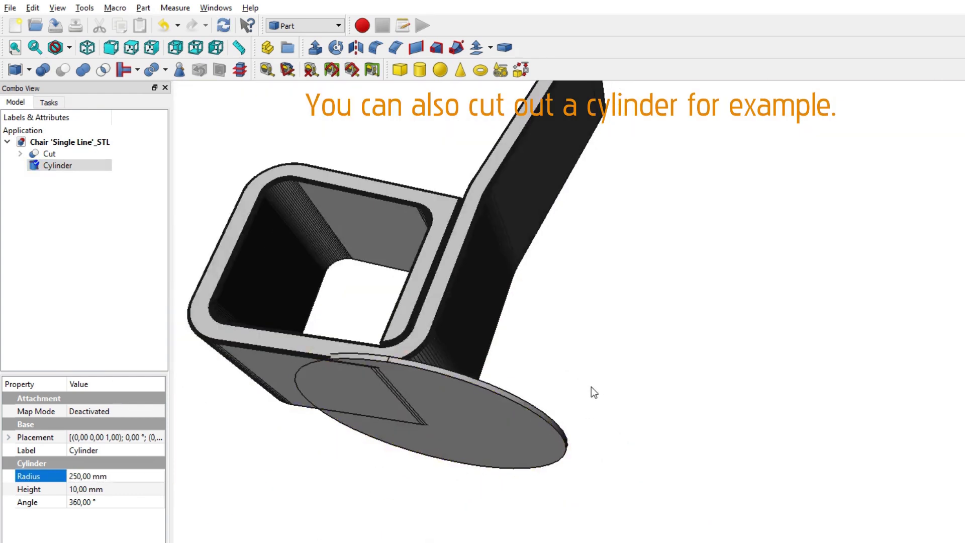
left_click(591, 387)
scroll(513, 517, "up", 3)
scroll(521, 535, "up", 3)
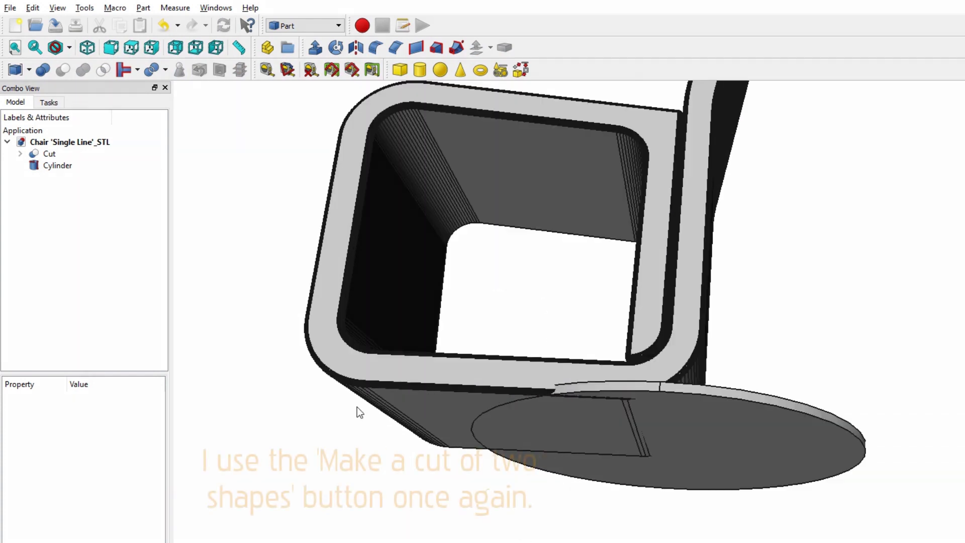
Step: Subtract the 250 mm Cylinder from Cut, producing the notched Cut001 solid
left_click(55, 156)
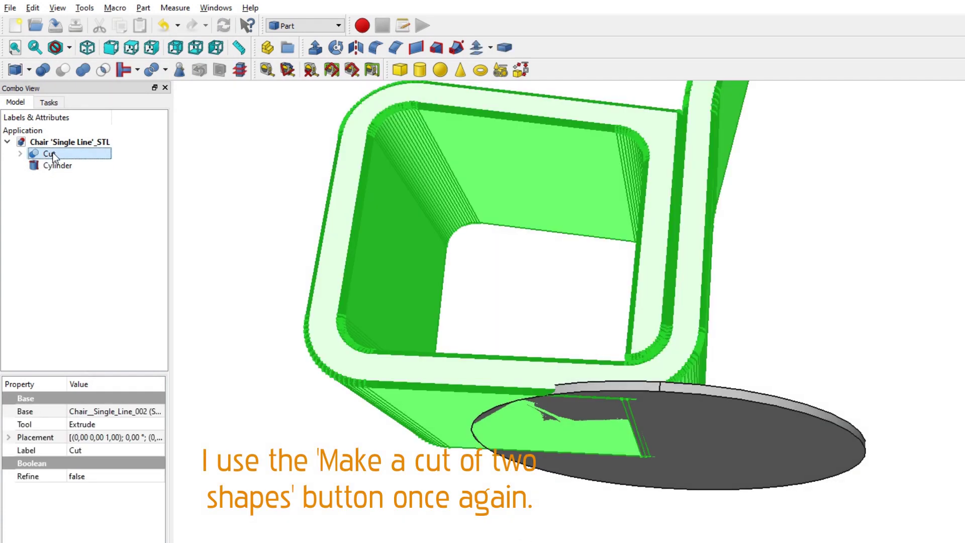
mouse_move(256, 201)
middle_mouse_down()
mouse_move(575, 237)
mouse_move(776, 267)
mouse_move(793, 280)
middle_mouse_up()
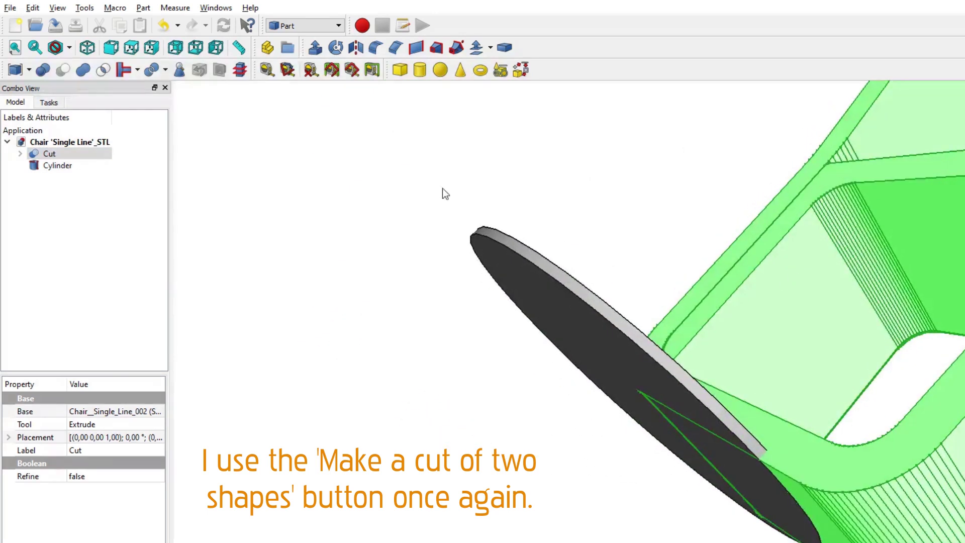
left_click(49, 168)
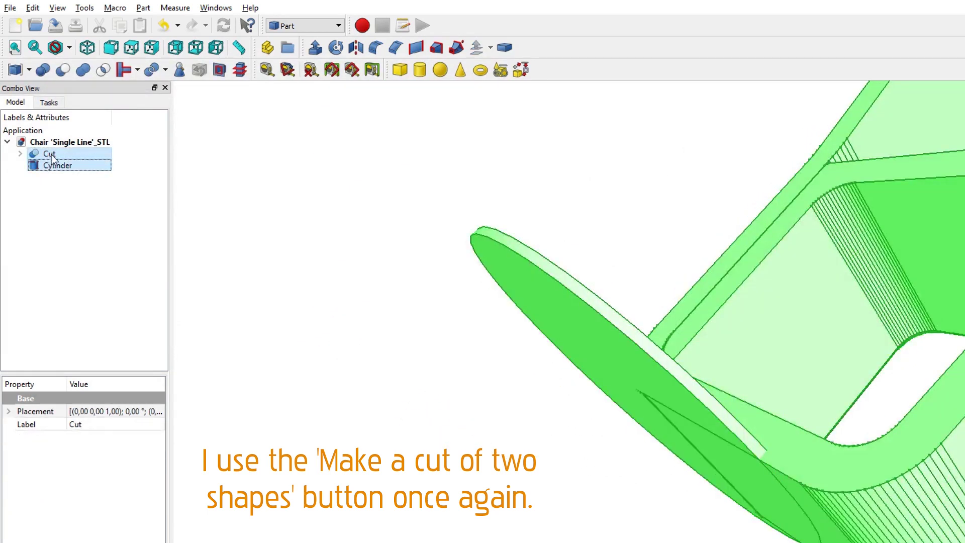
left_click(63, 71)
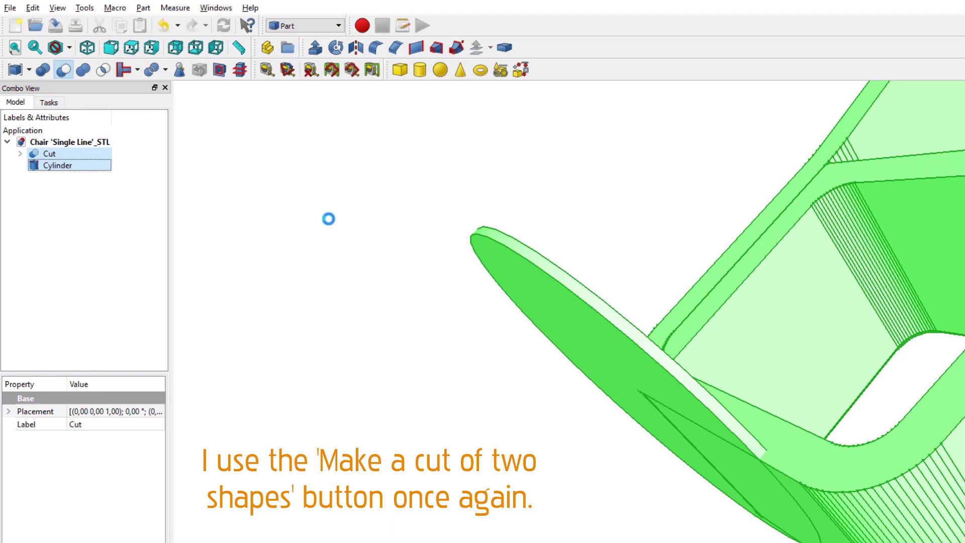
mouse_move(330, 224)
middle_mouse_down()
mouse_move(878, 518)
mouse_move(927, 317)
mouse_move(846, 269)
mouse_move(789, 162)
mouse_move(618, 226)
mouse_move(858, 369)
mouse_move(822, 520)
middle_mouse_up()
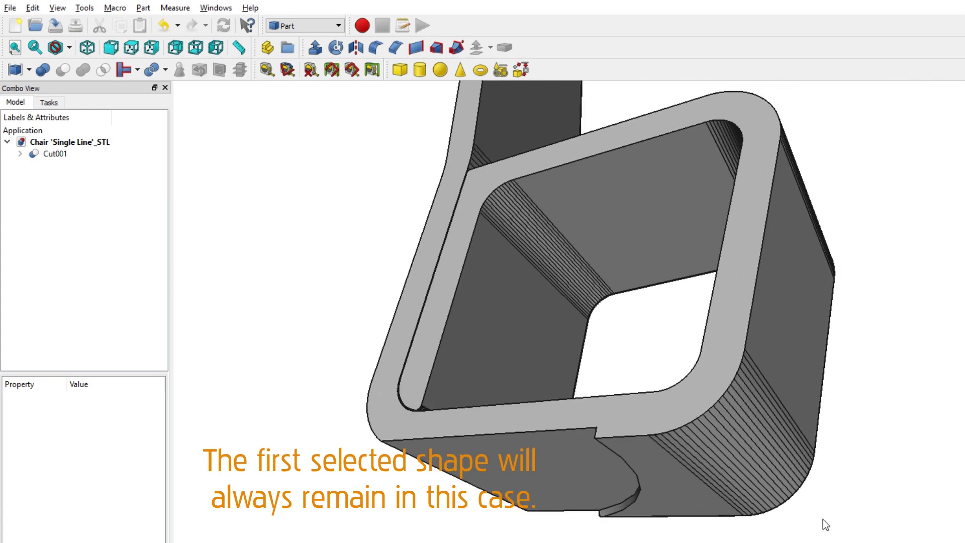
Step: Delete Cut001, the Cylinder, Cut and the Extrude box from the model tree
left_click(55, 153)
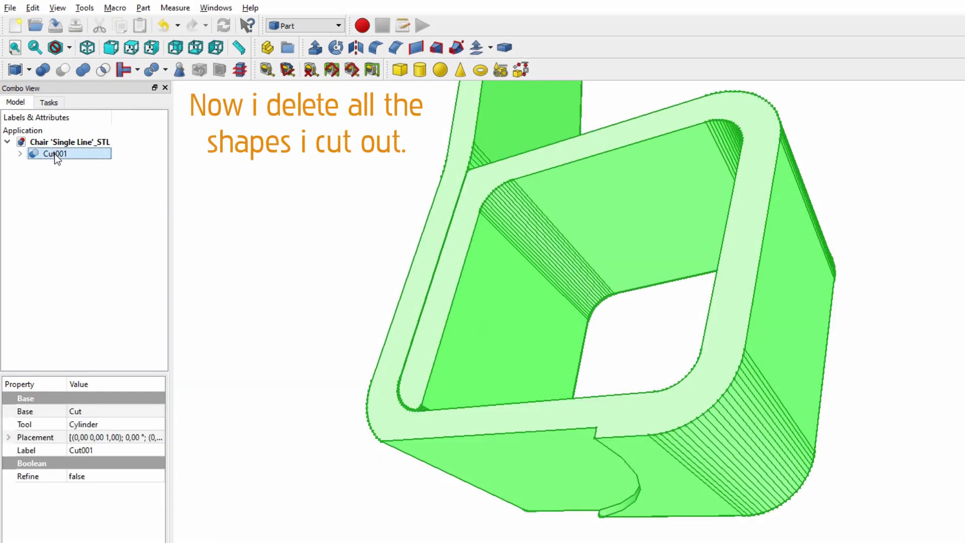
key("Delete")
left_click(47, 157)
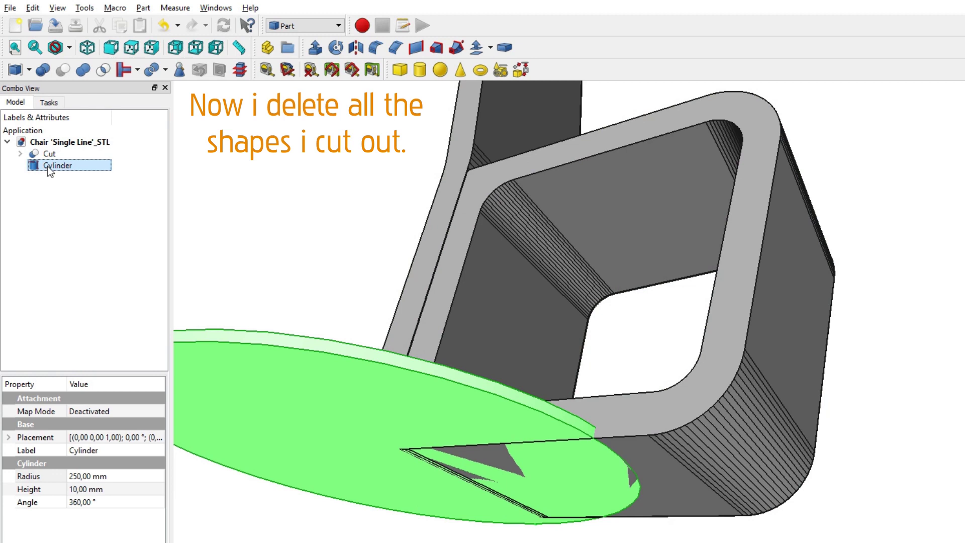
key("Delete")
left_click(48, 154)
key("Delete")
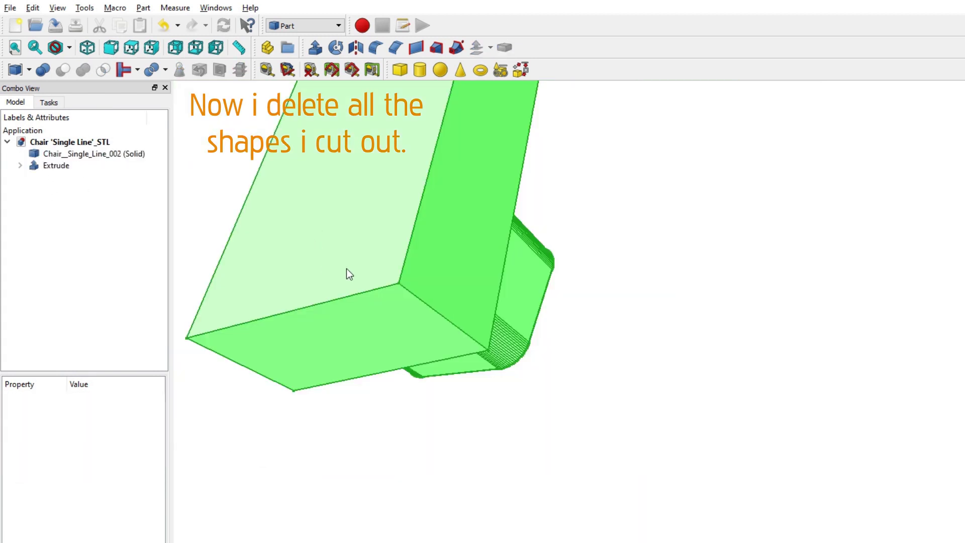
middle_click_drag(345, 273, 706, 304)
left_click(68, 169)
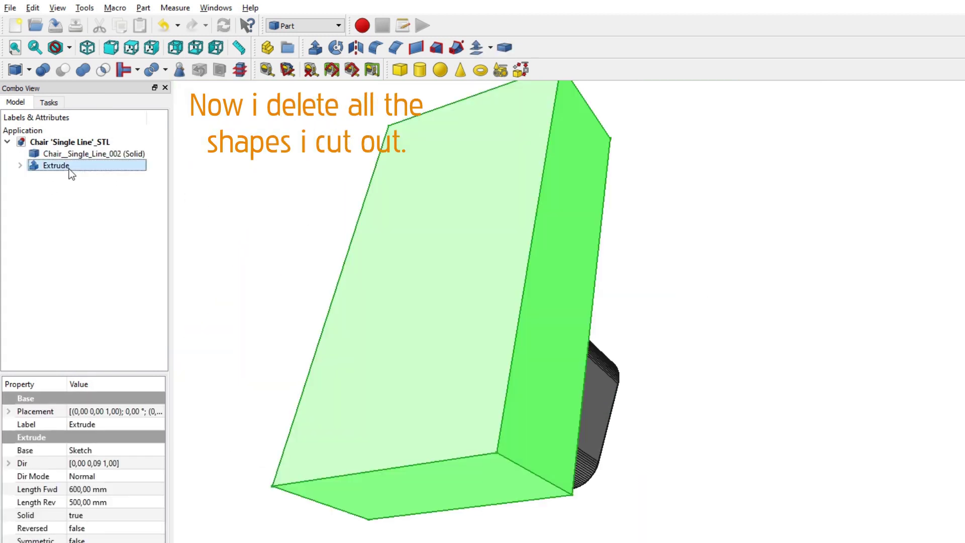
key("Delete")
middle_click_drag(540, 184, 582, 252)
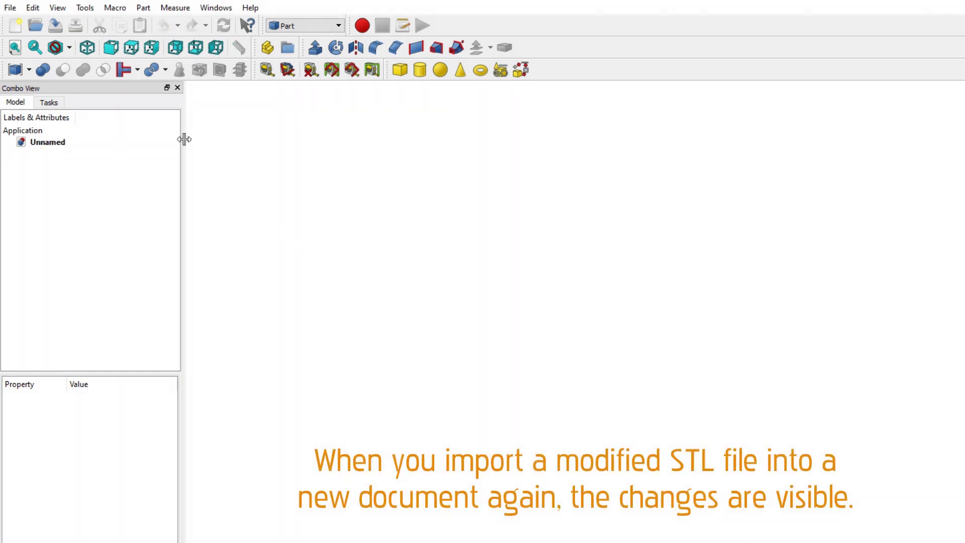
Step: Import the Chair 'Single Line'_Modified STL file via File > Import and inspect it
left_click(9, 8)
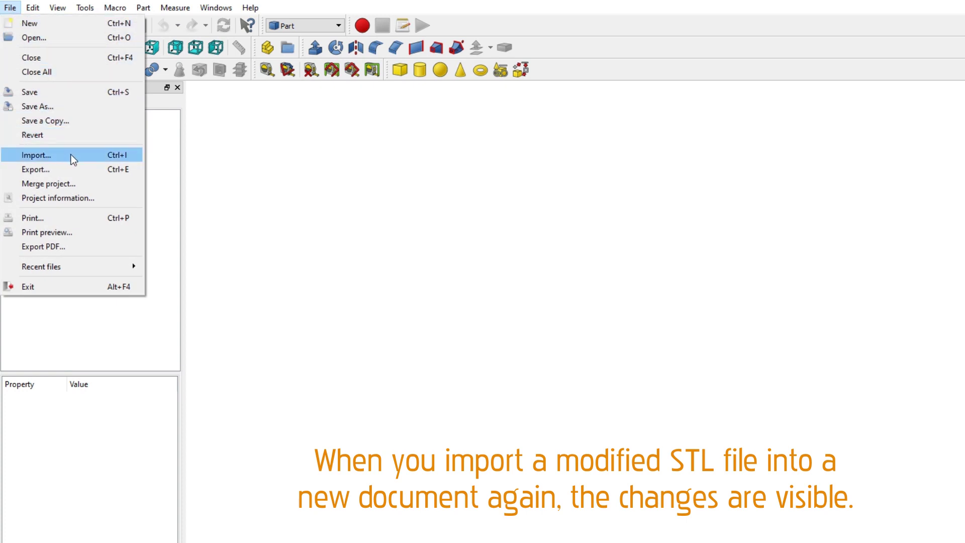
left_click(73, 159)
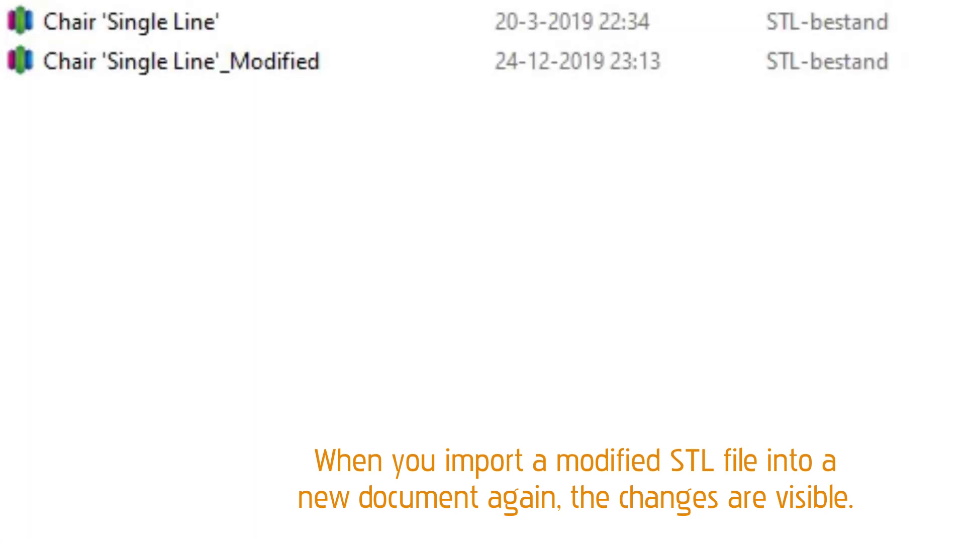
double_click(111, 68)
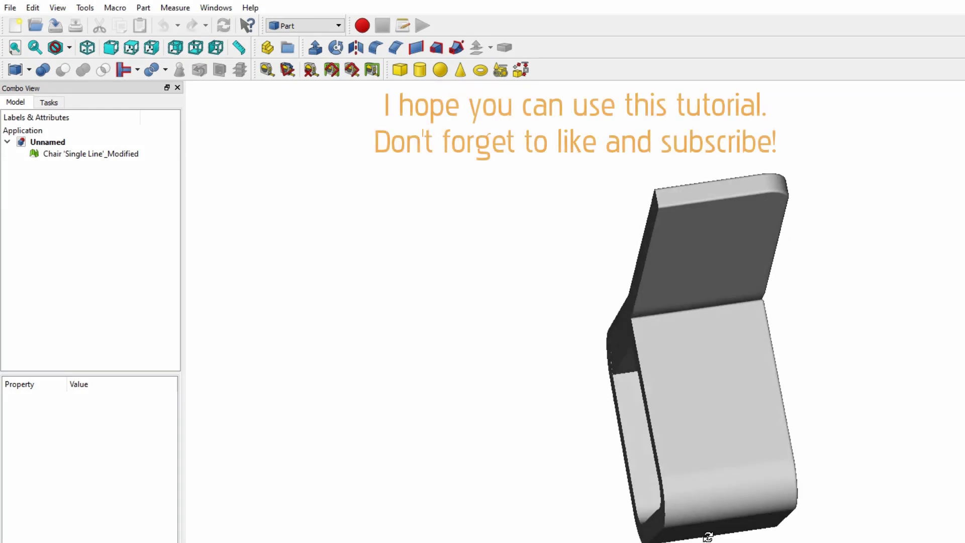
mouse_move(708, 537)
middle_mouse_down()
mouse_move(783, 473)
mouse_move(829, 456)
mouse_move(740, 491)
mouse_move(597, 526)
mouse_move(319, 481)
mouse_move(949, 477)
mouse_move(769, 416)
mouse_move(737, 333)
middle_mouse_up()
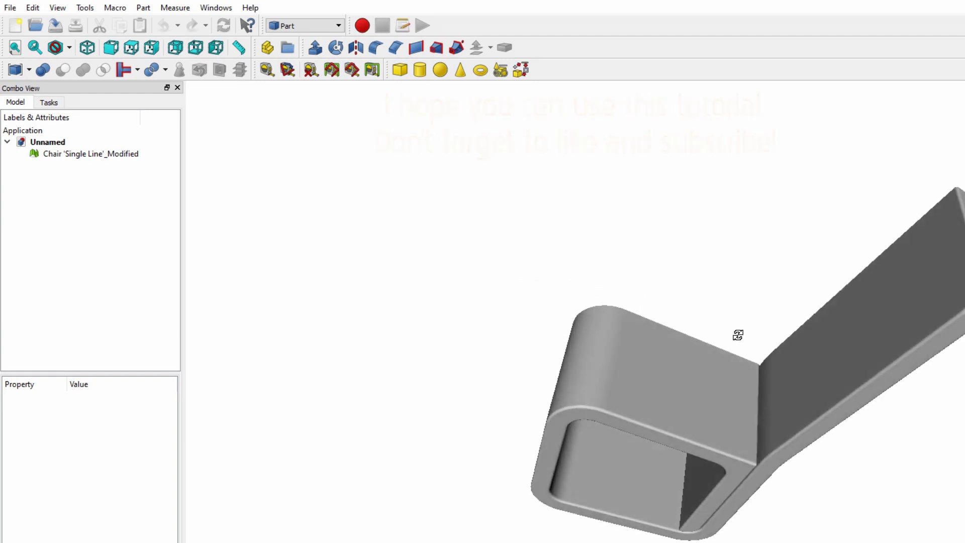